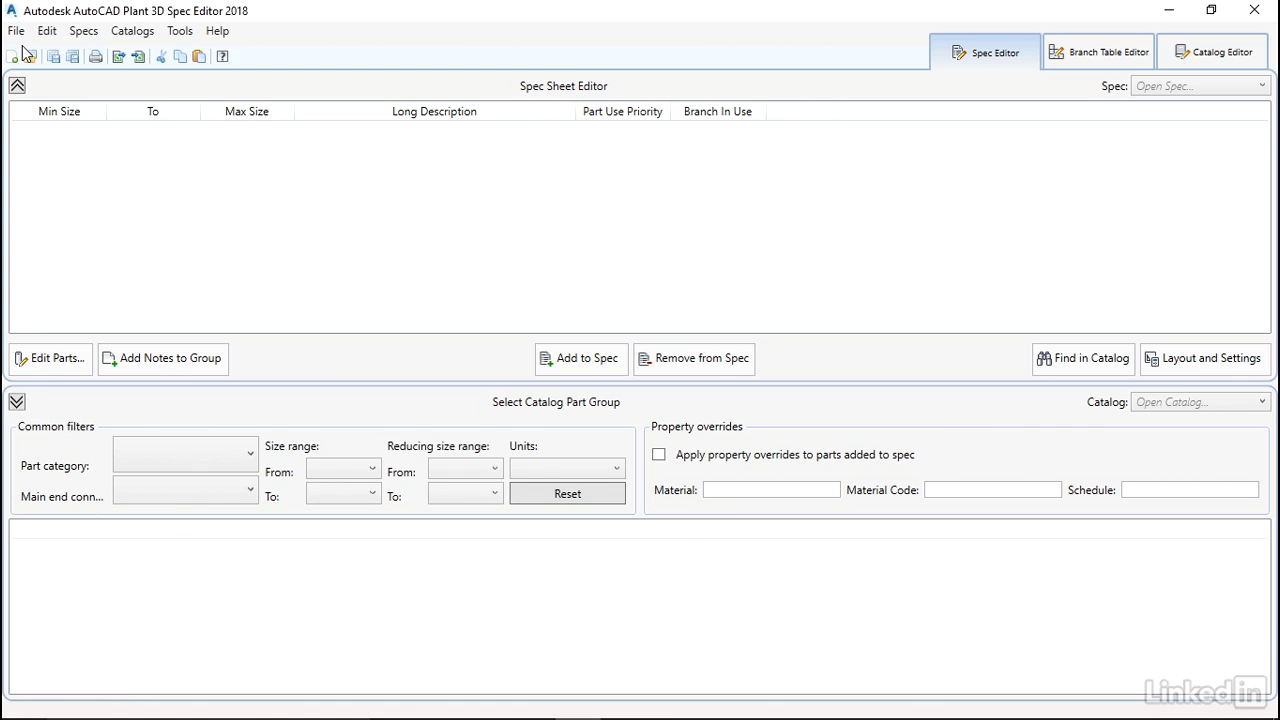
Open LI_CS150.pspx from Desktop > Exercise Files > 02_07_Part Priority_start
left_click(16, 31)
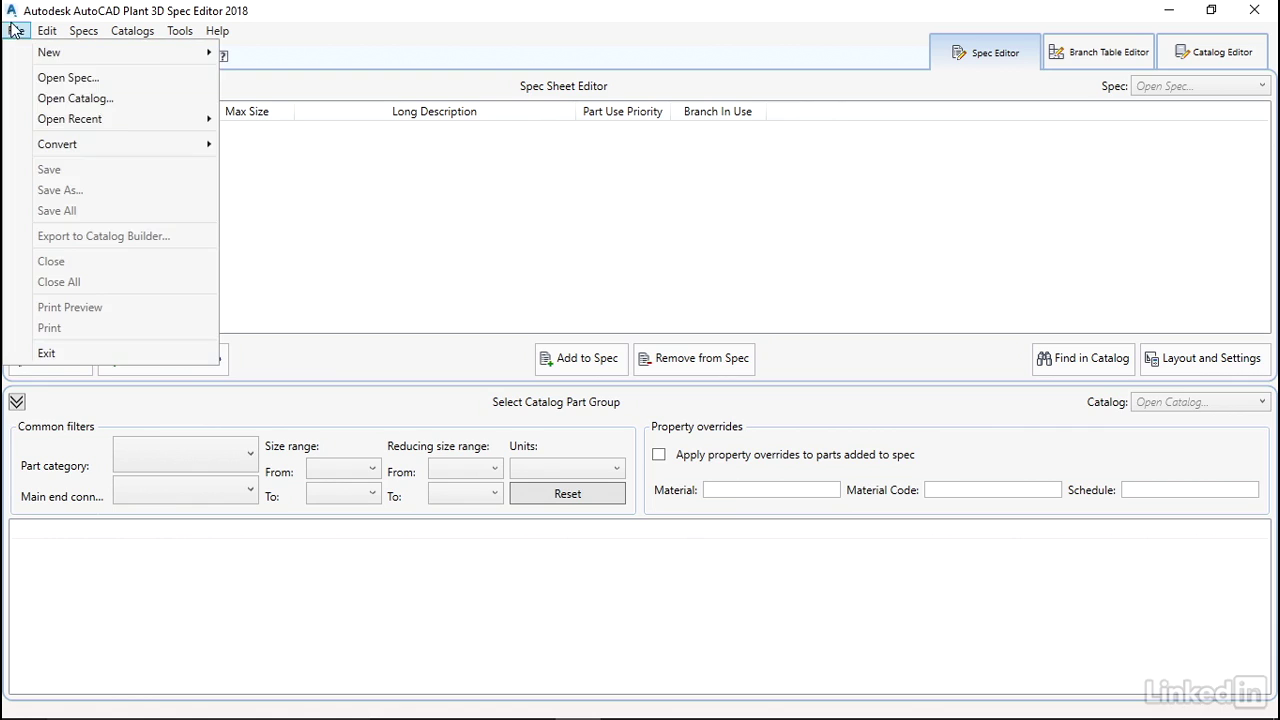
left_click(68, 77)
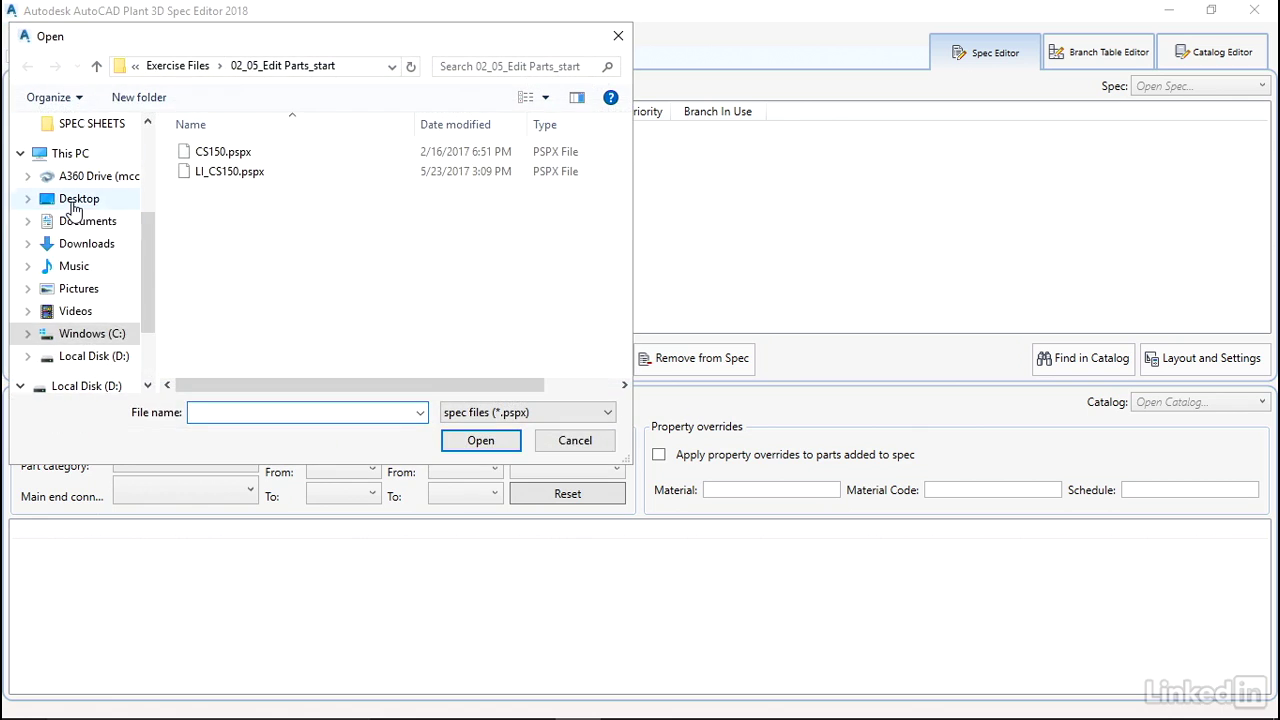
left_click(77, 200)
double_click(240, 153)
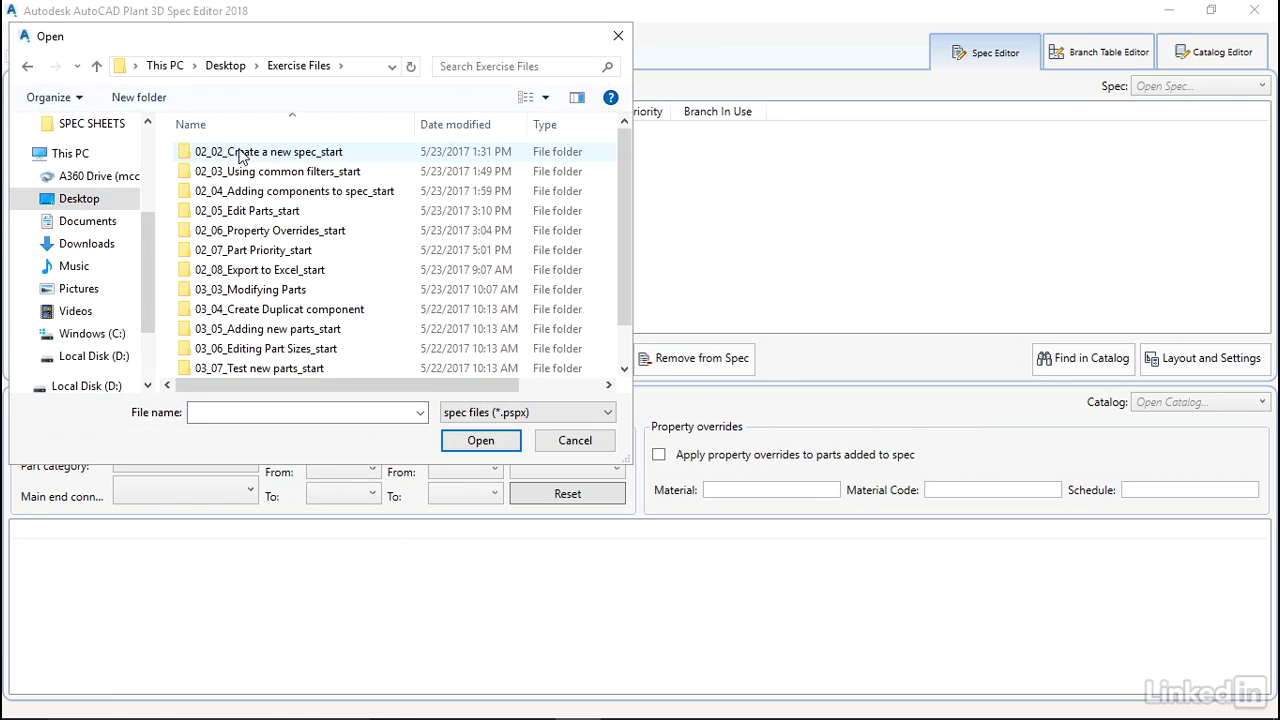
double_click(262, 252)
left_click(245, 176)
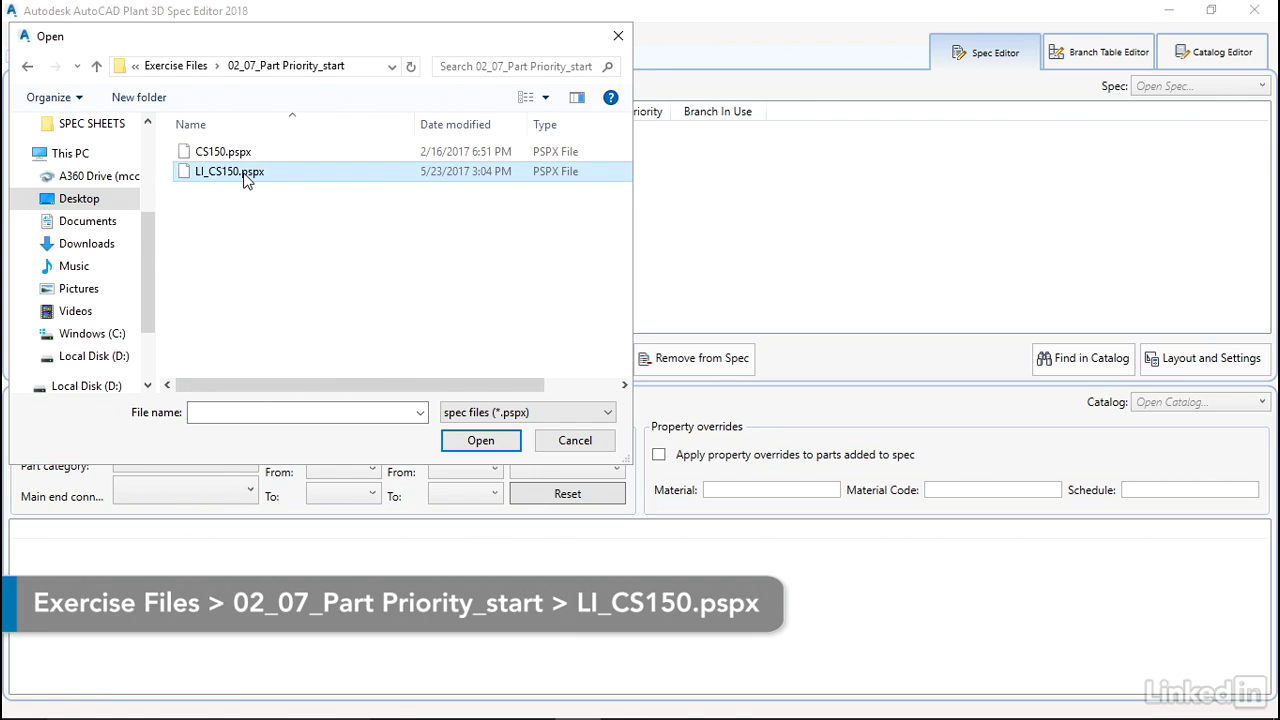
left_click(480, 441)
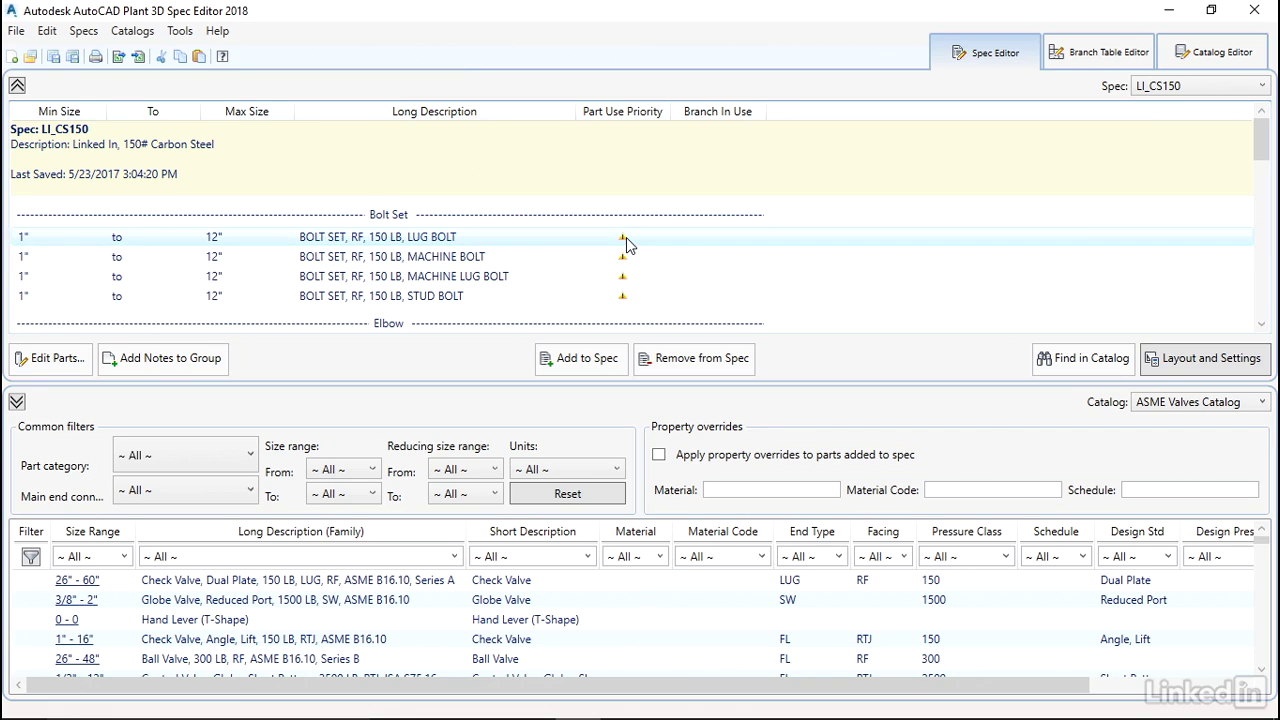
scroll(674, 252, "down", 2)
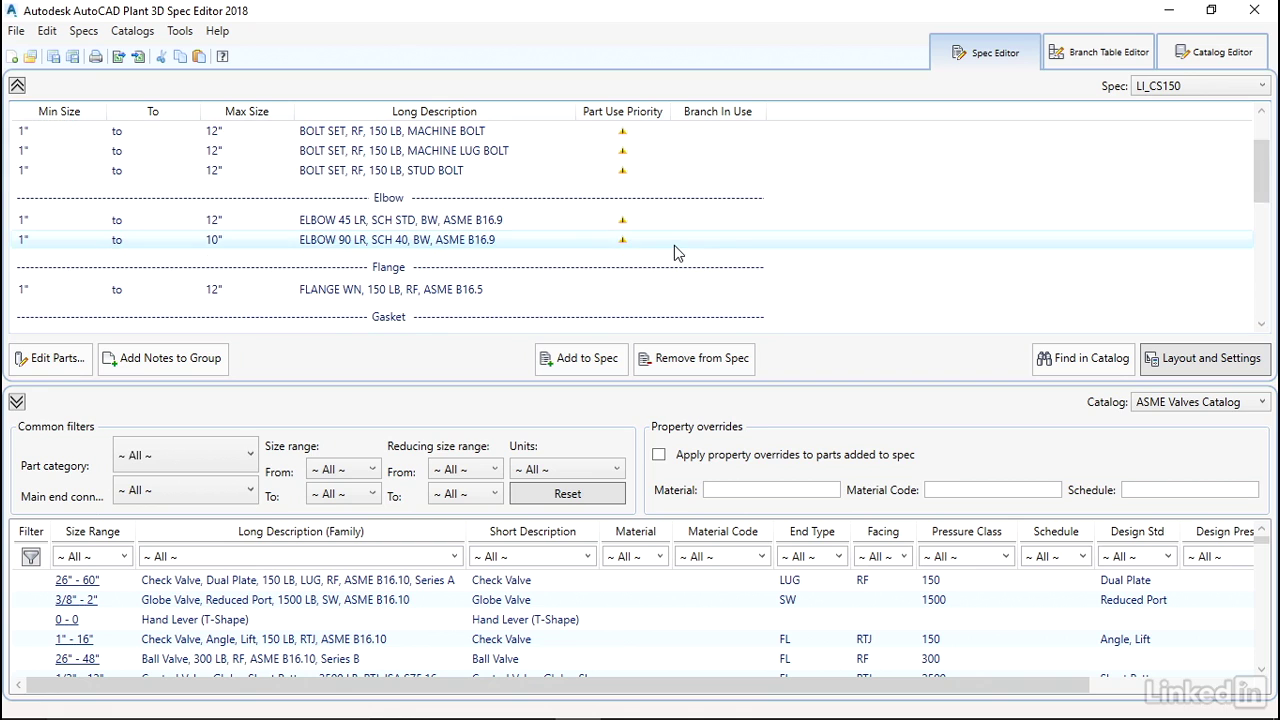
scroll(674, 252, "down", 2)
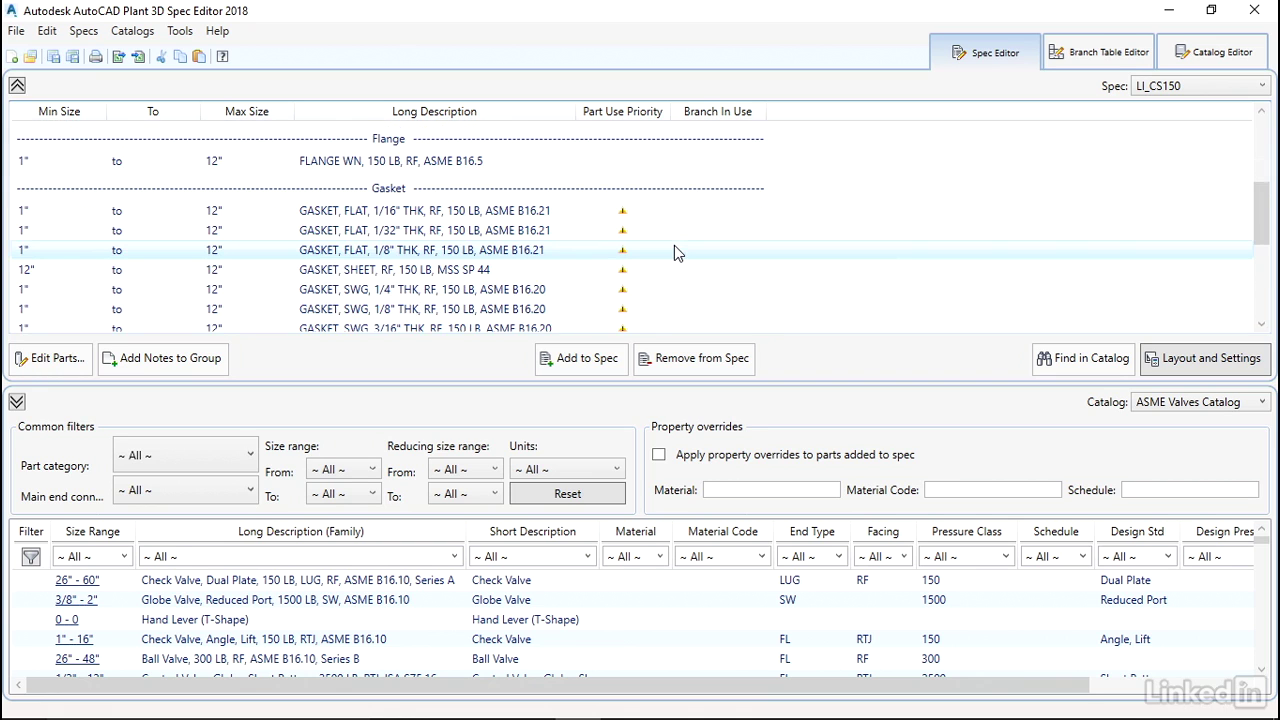
scroll(672, 248, "down", 4)
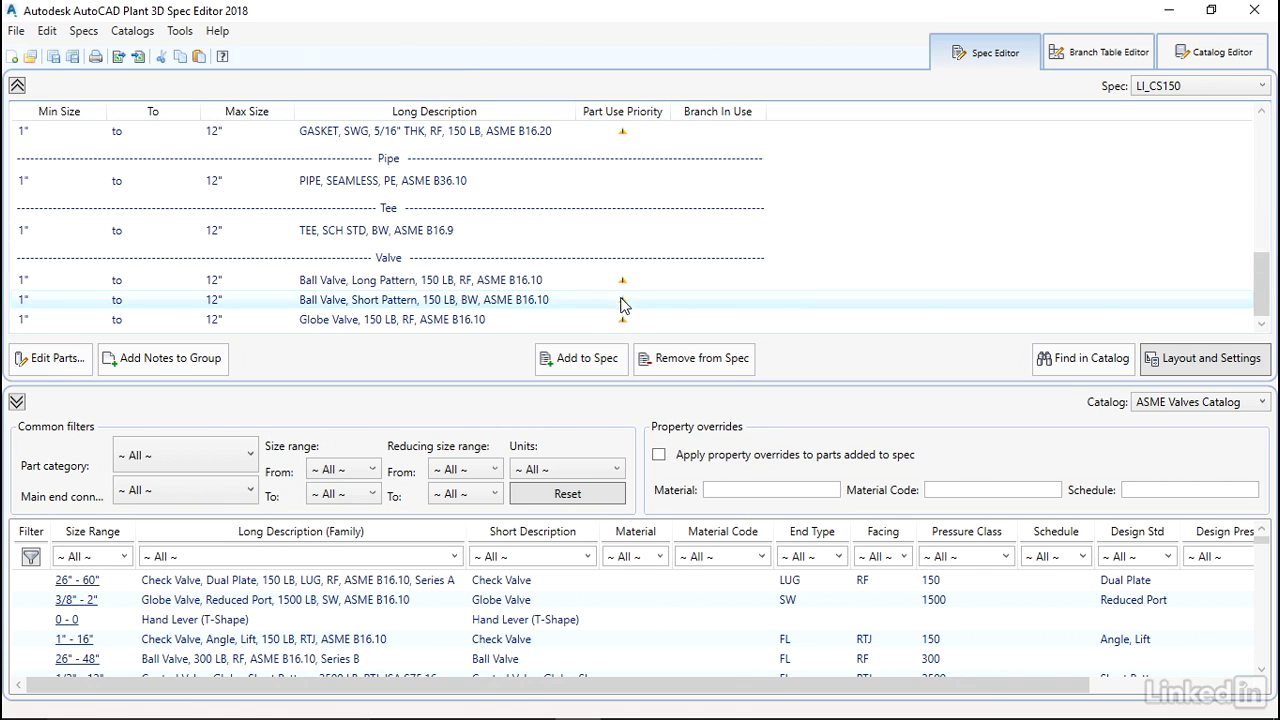
scroll(684, 257, "up", 1)
scroll(684, 257, "up", 5)
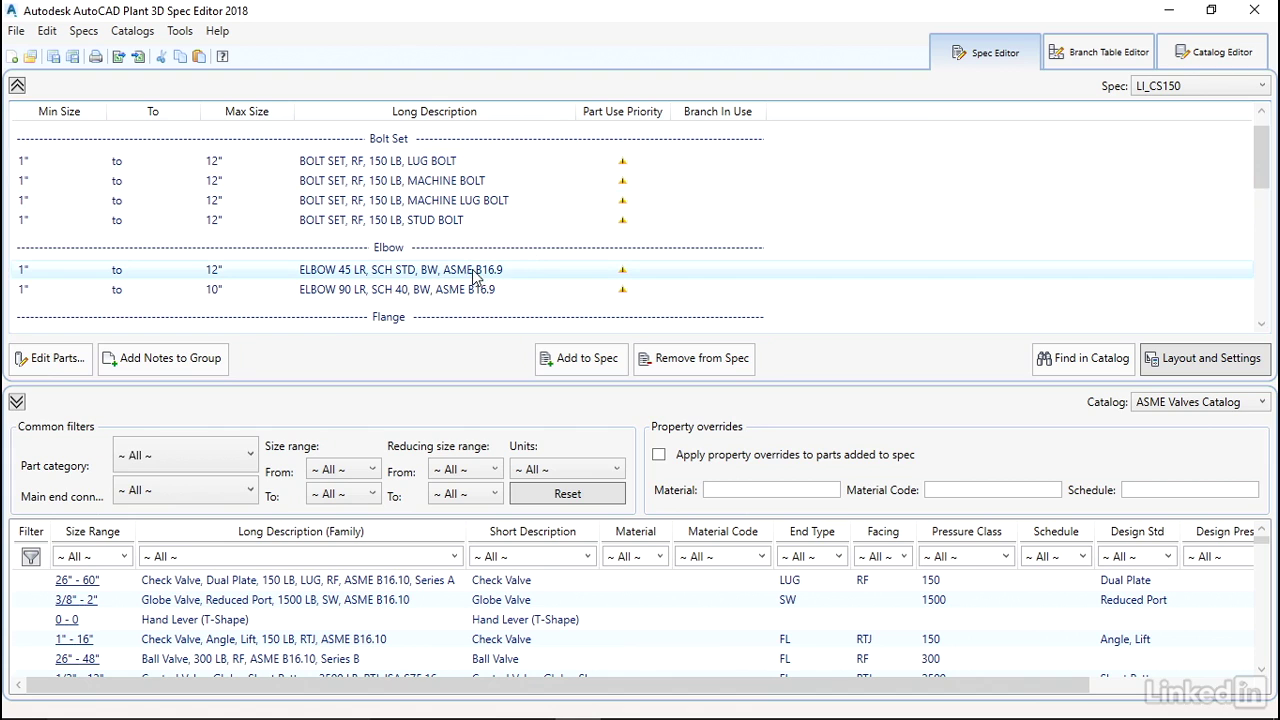
Open the Elbow group's Part Use Priority dialog and select the 1" size conflict
left_click(622, 274)
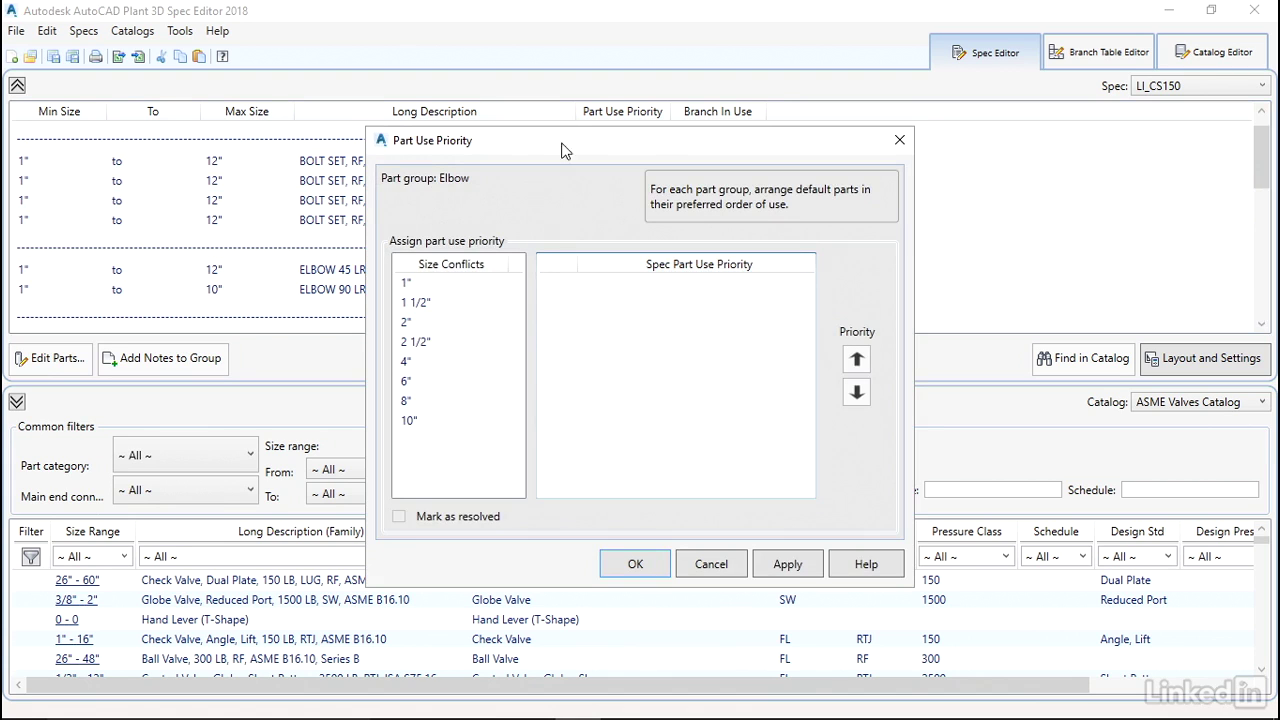
left_click_drag(575, 143, 508, 77)
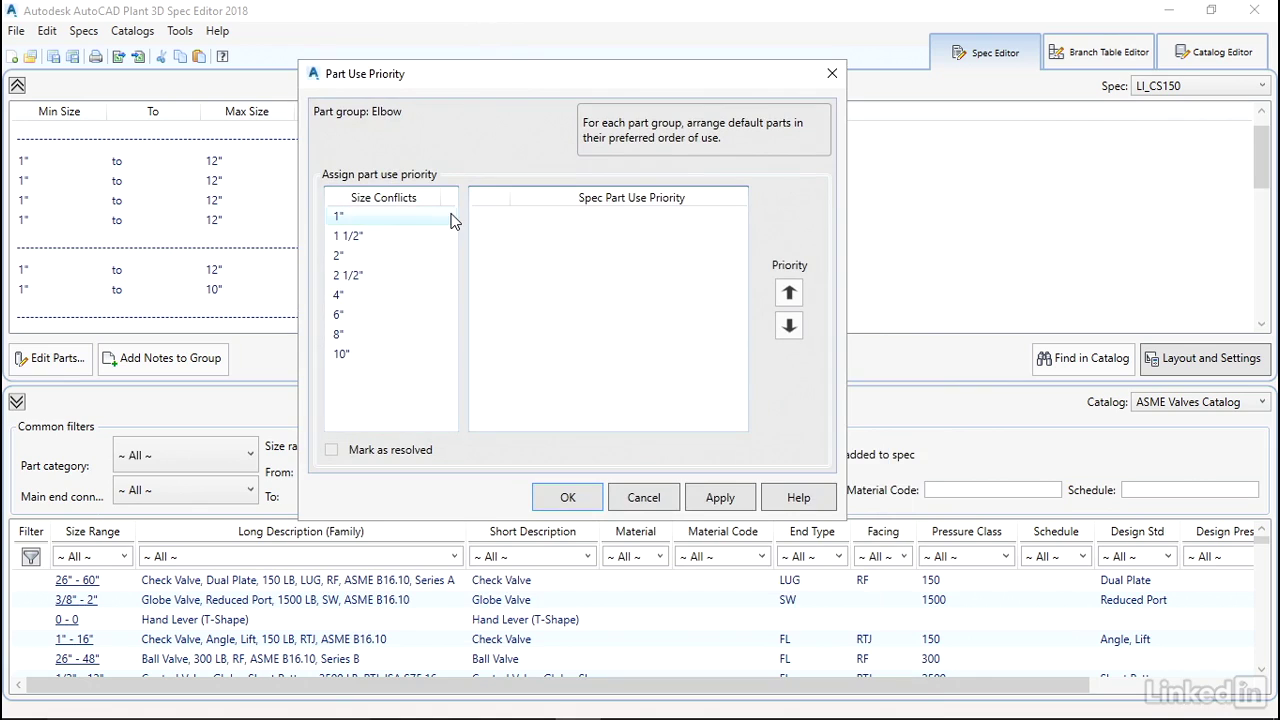
left_click(353, 216)
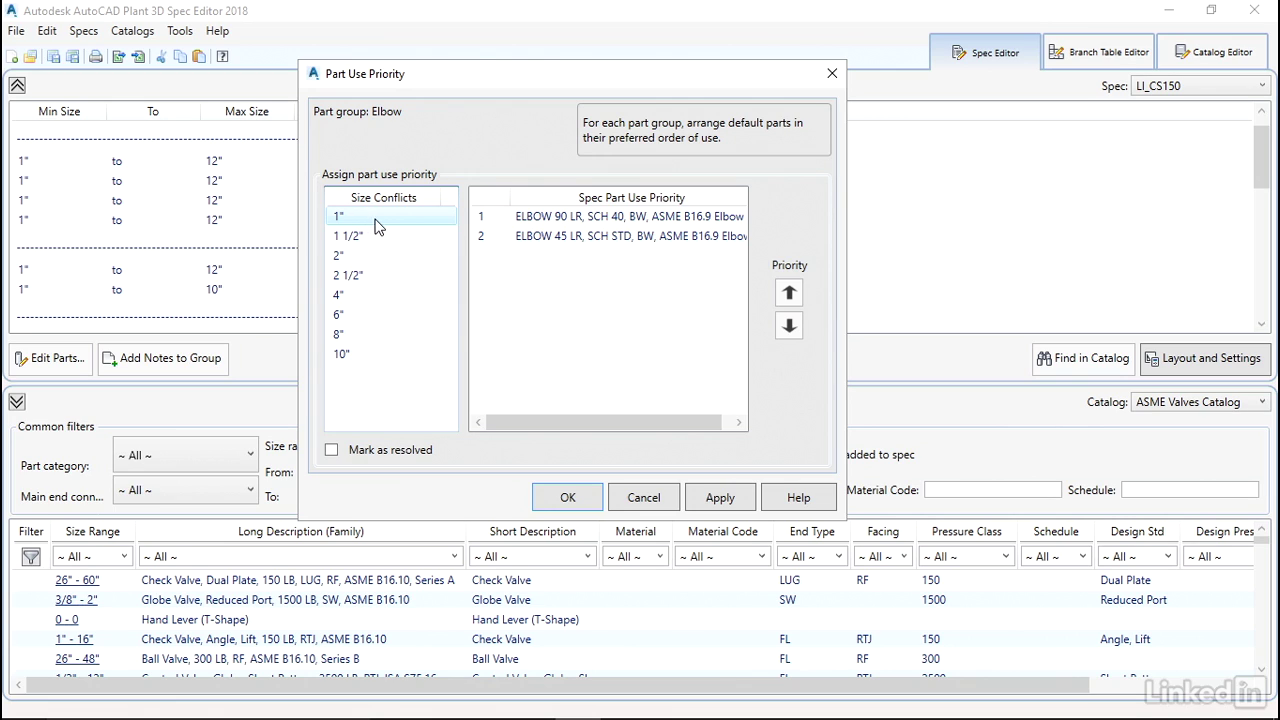
left_click(375, 218)
Mark the 1", 1 1/2", 2", 2 1/2", 4" and 6" elbow conflicts as resolved
left_click(332, 451)
left_click(358, 240)
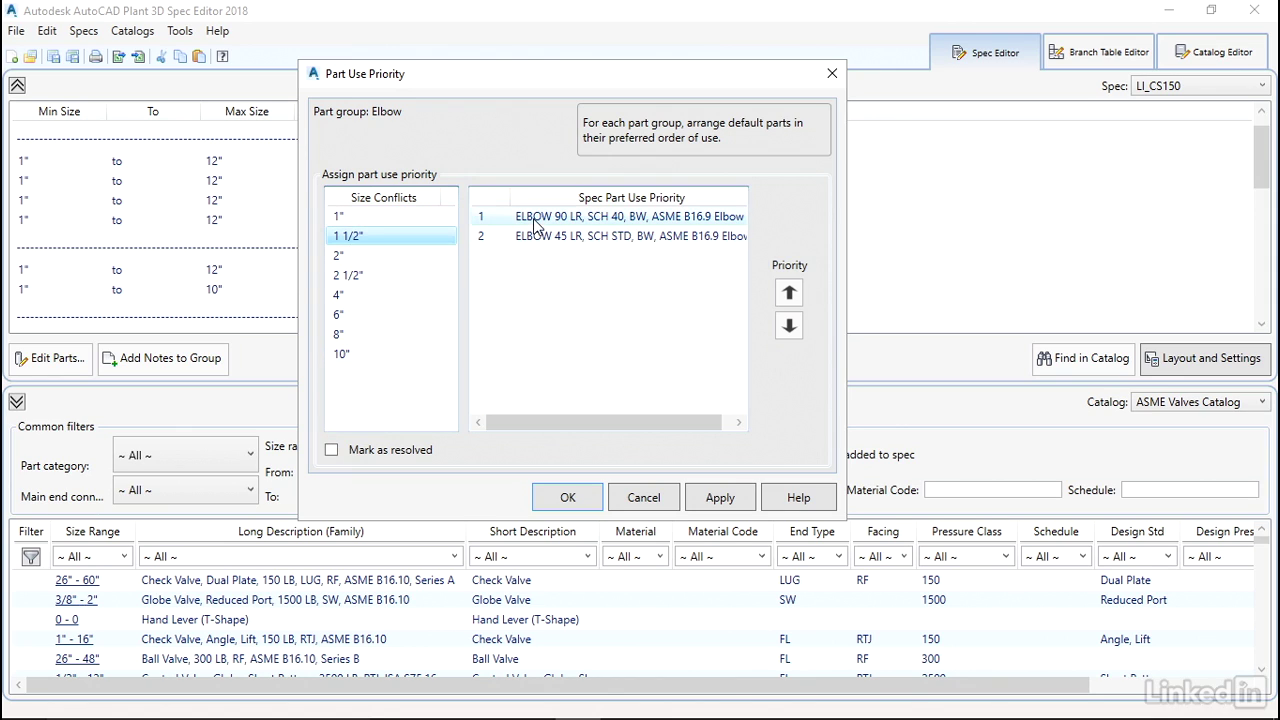
left_click(331, 450)
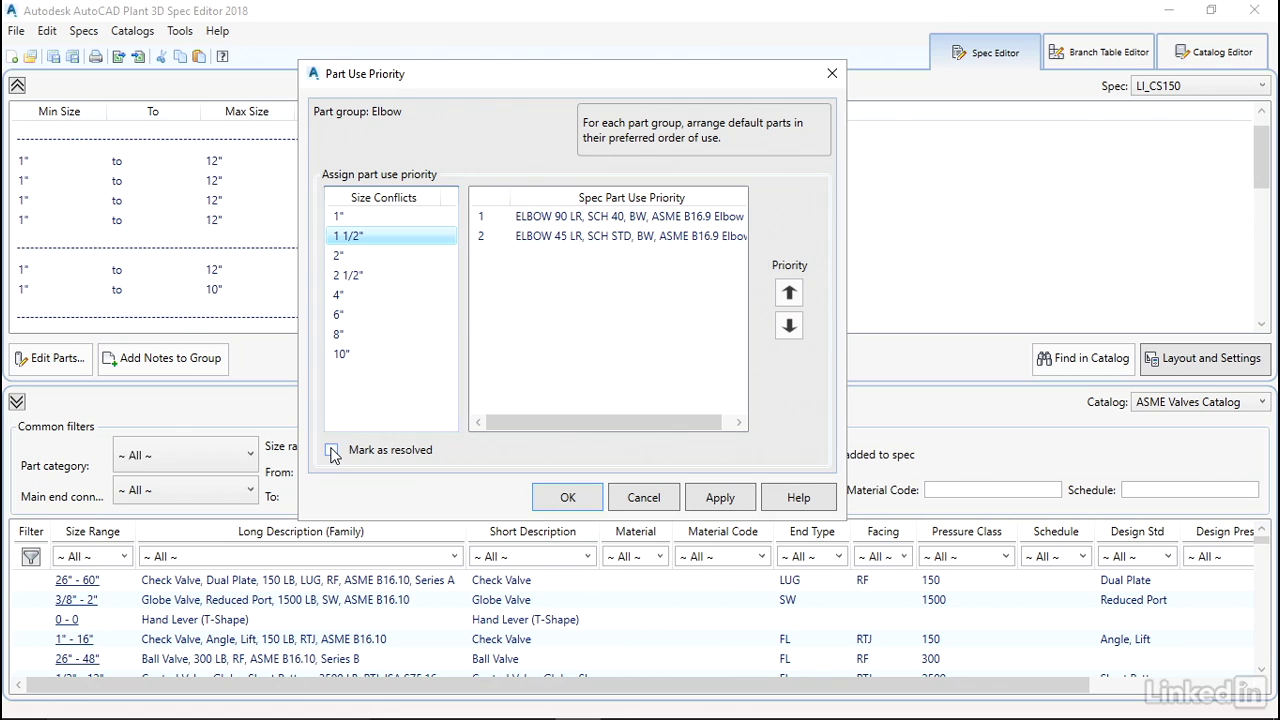
left_click(340, 255)
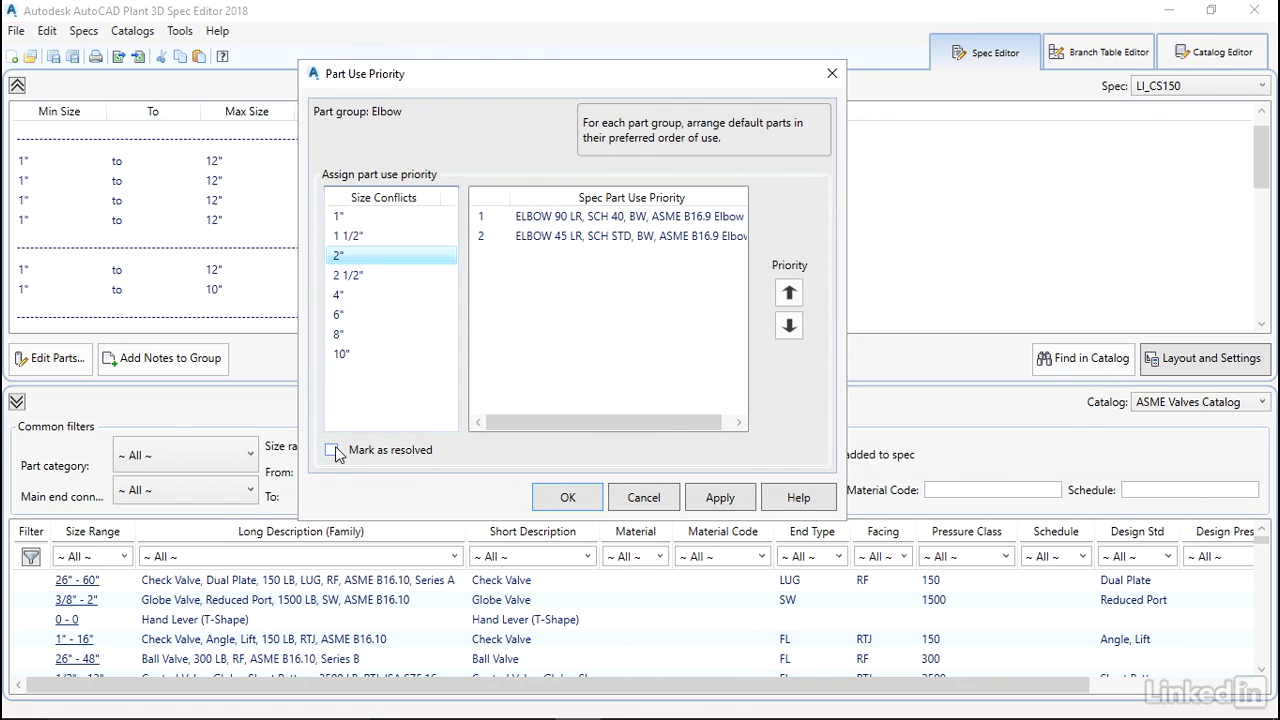
left_click(331, 450)
left_click(340, 275)
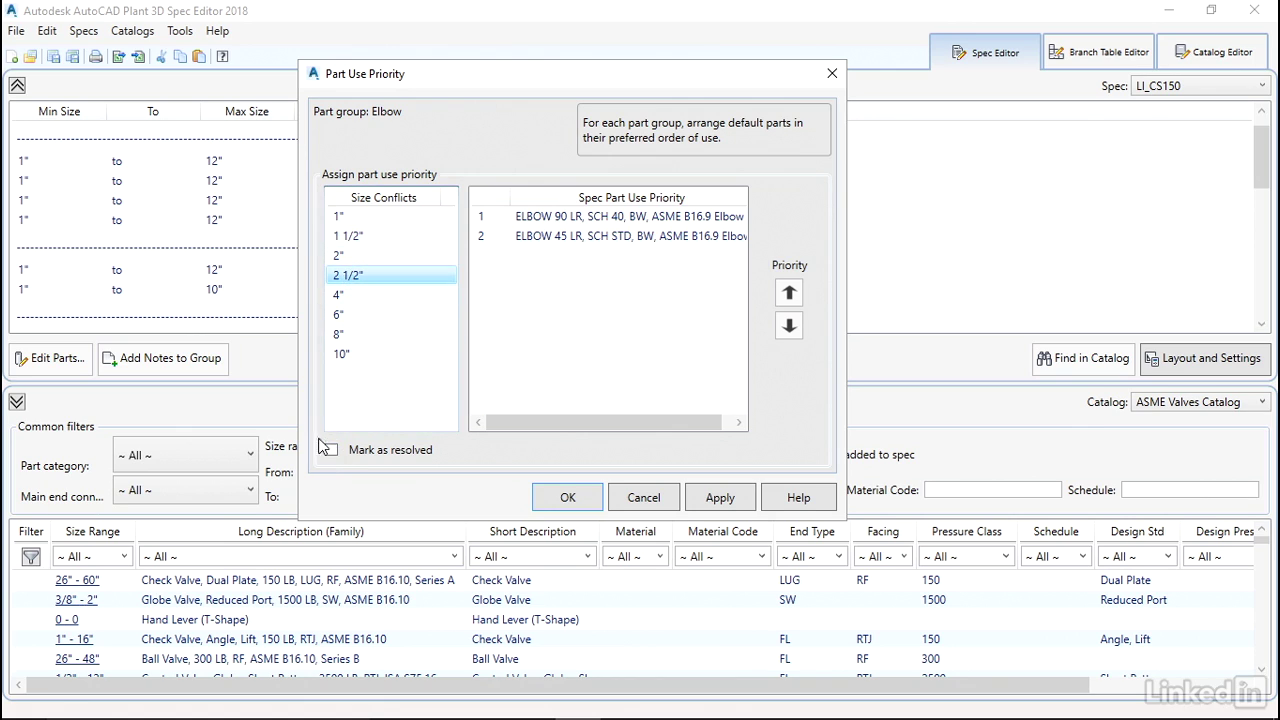
left_click(331, 450)
left_click(340, 295)
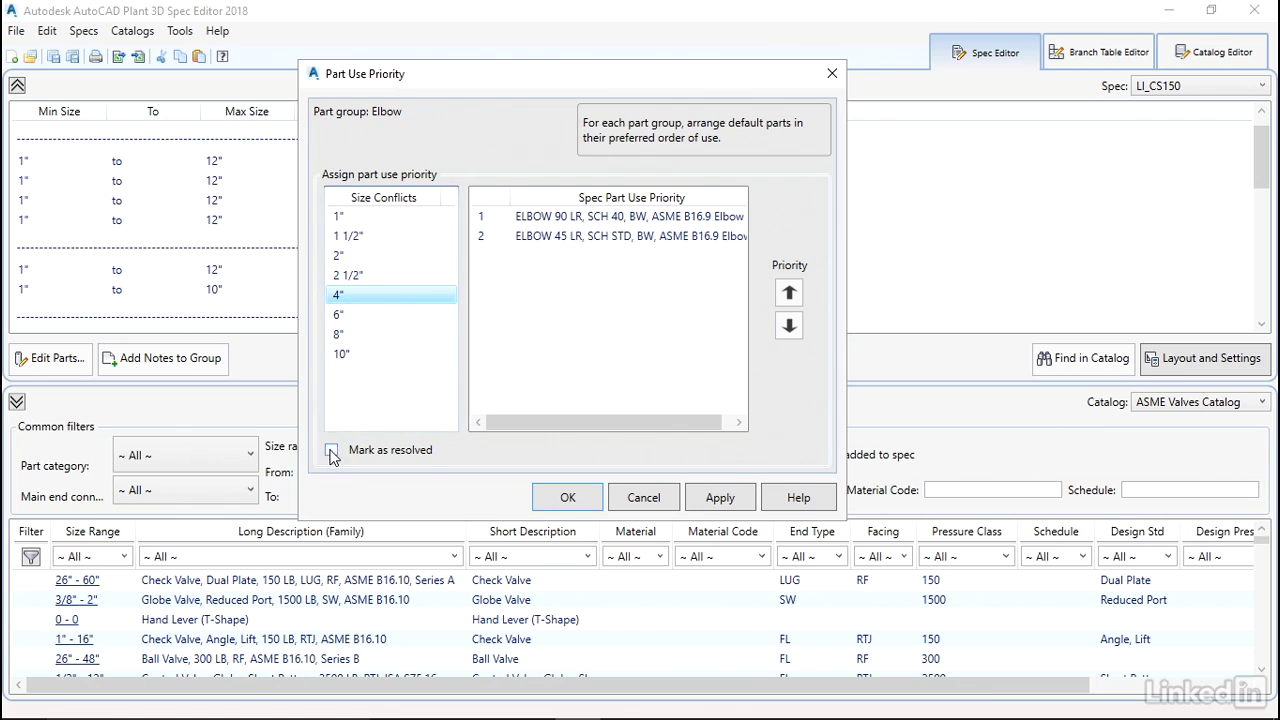
left_click(331, 450)
left_click(340, 315)
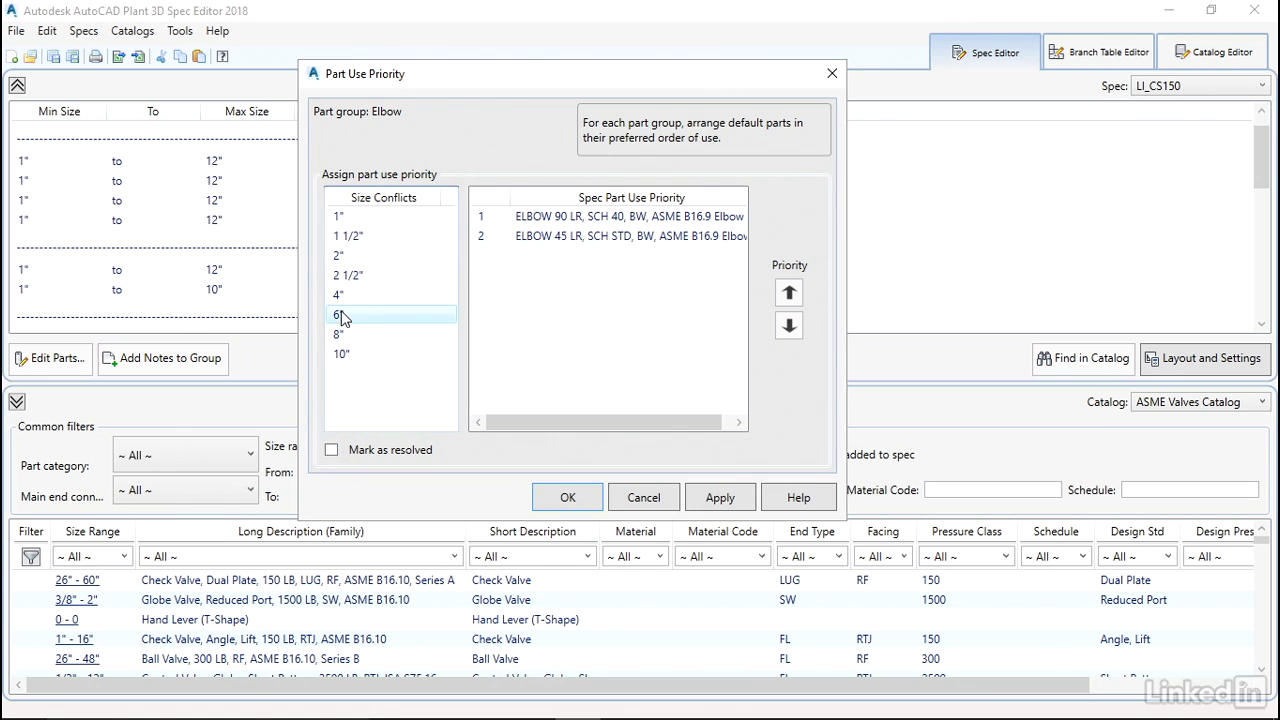
left_click(331, 450)
Make ELBOW 45 LR priority 1 for the 8" size and mark it resolved
left_click(344, 336)
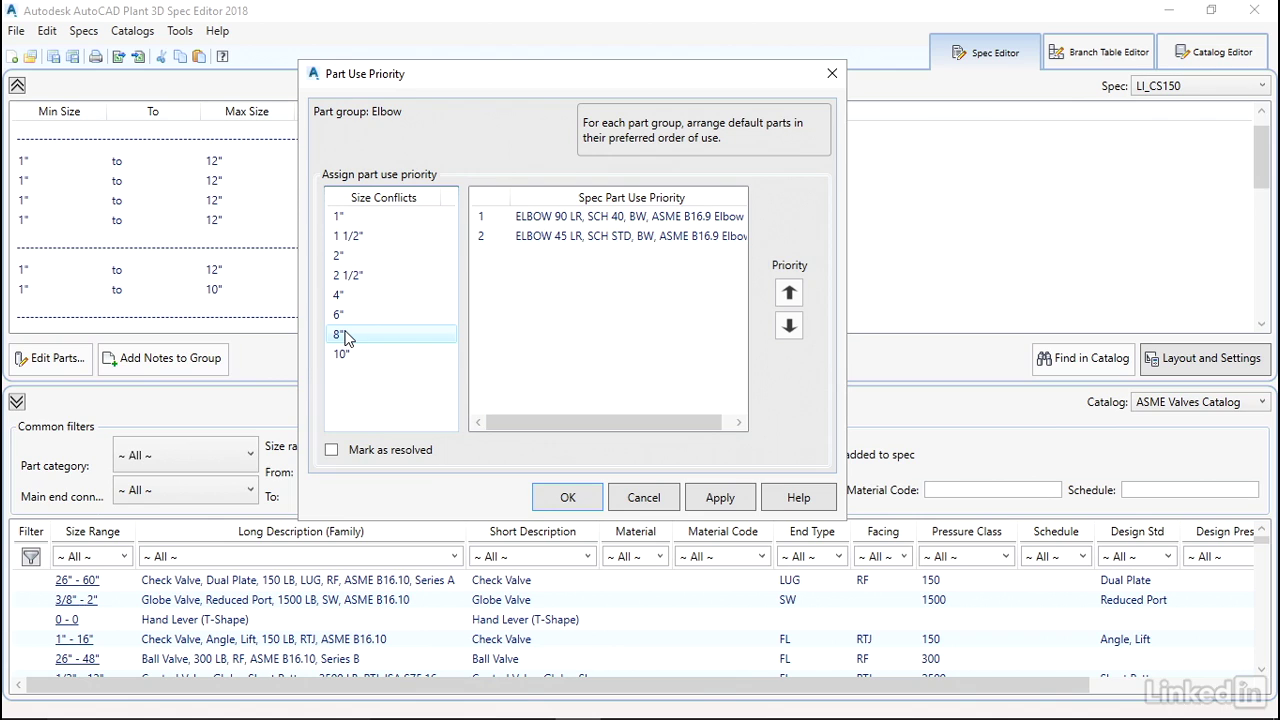
left_click(620, 238)
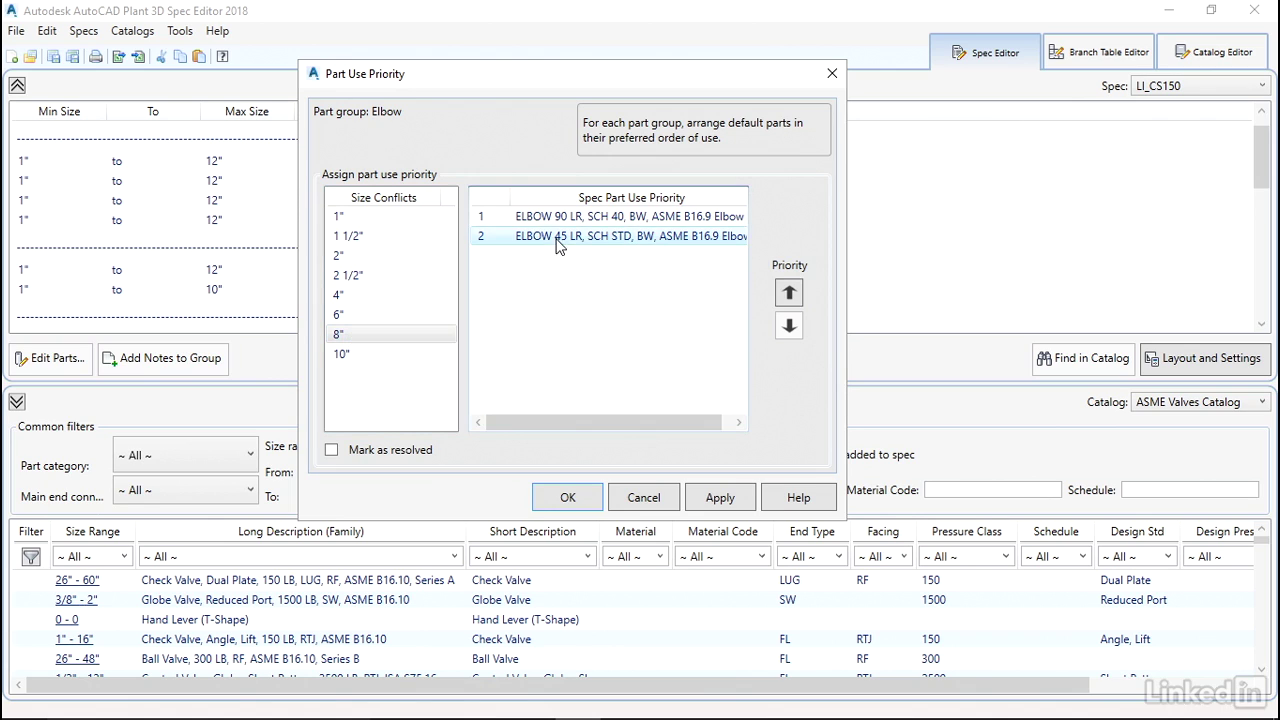
left_click(788, 293)
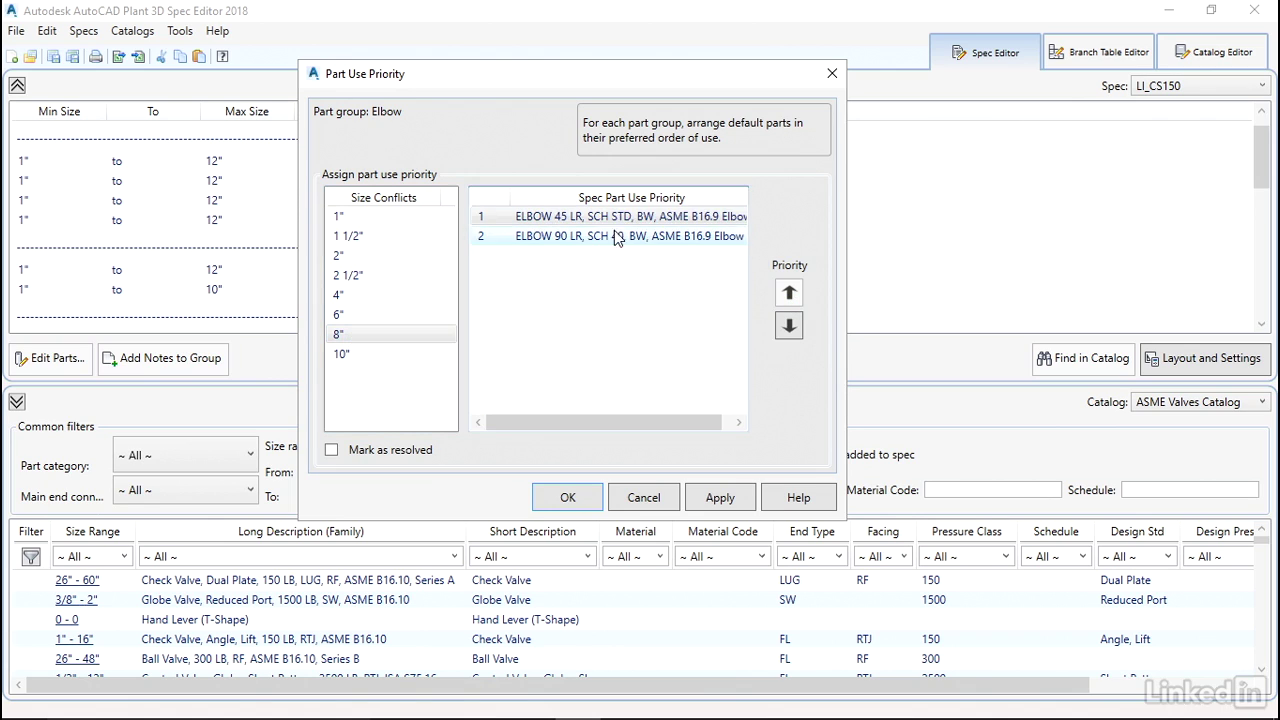
left_click(331, 450)
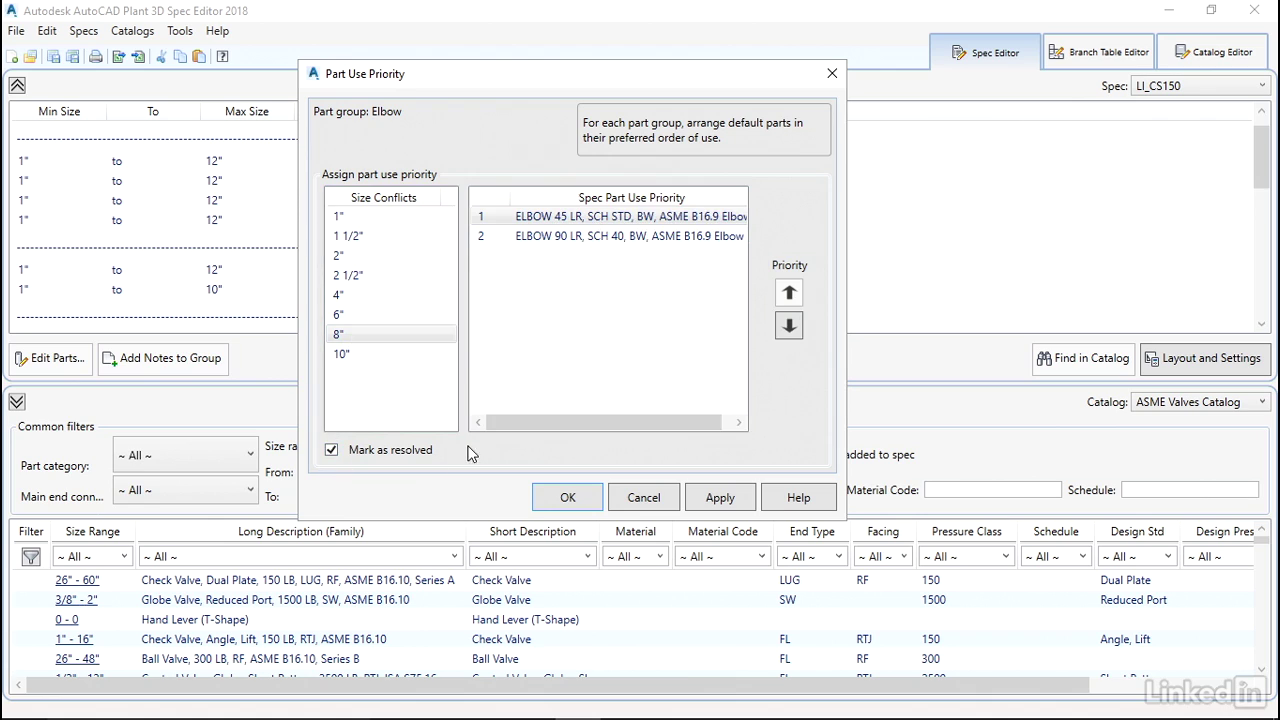
Make ELBOW 45 LR priority 1 for 10", mark it resolved, and save the elbow priorities
left_click(340, 354)
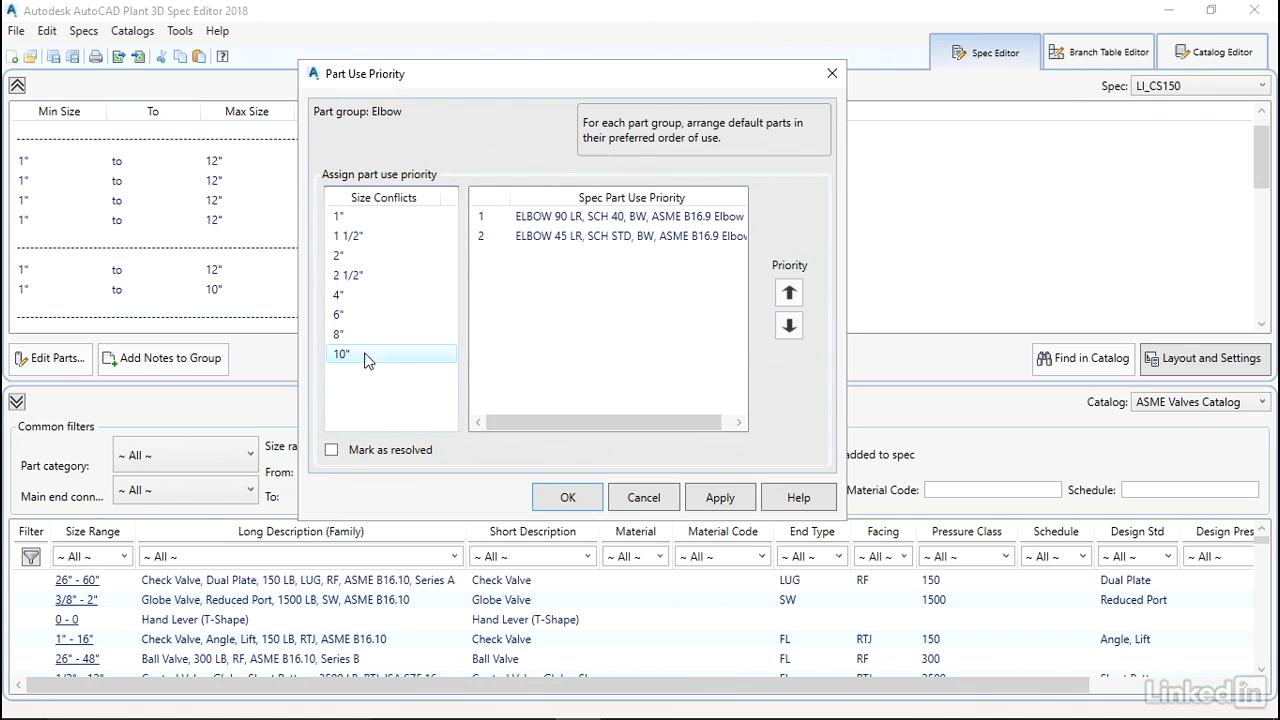
left_click(622, 238)
left_click(788, 293)
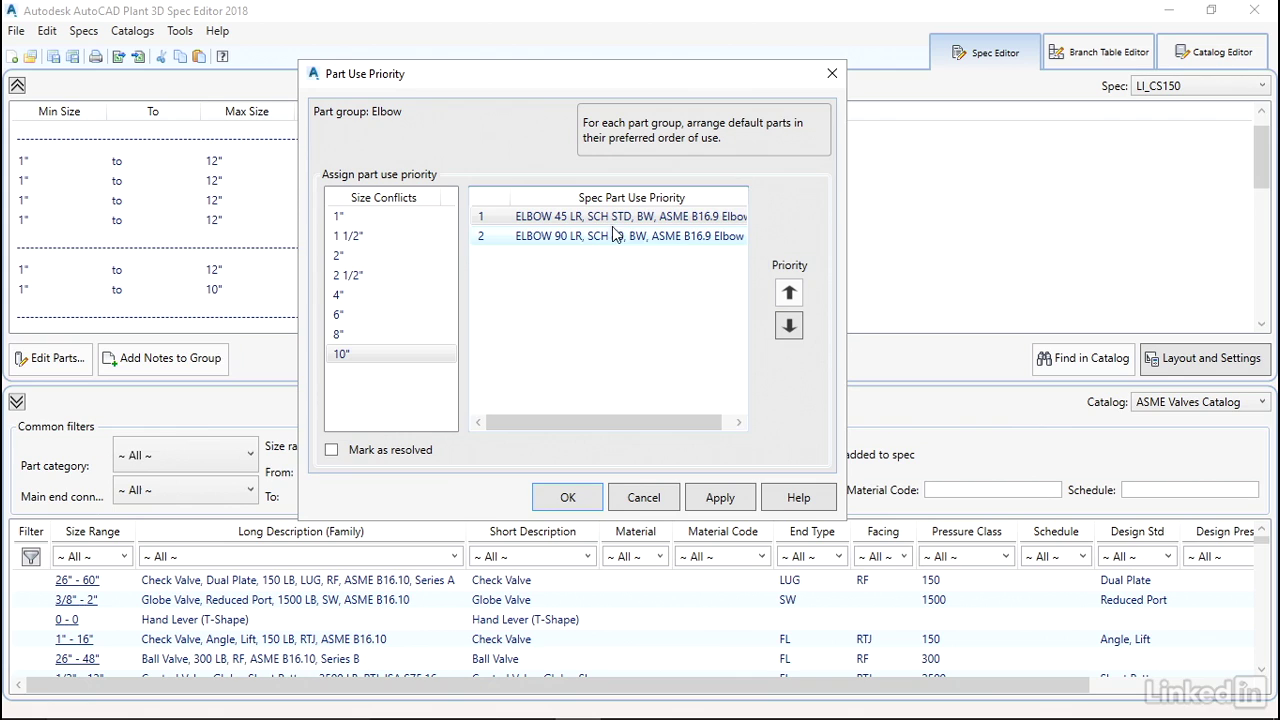
left_click(331, 450)
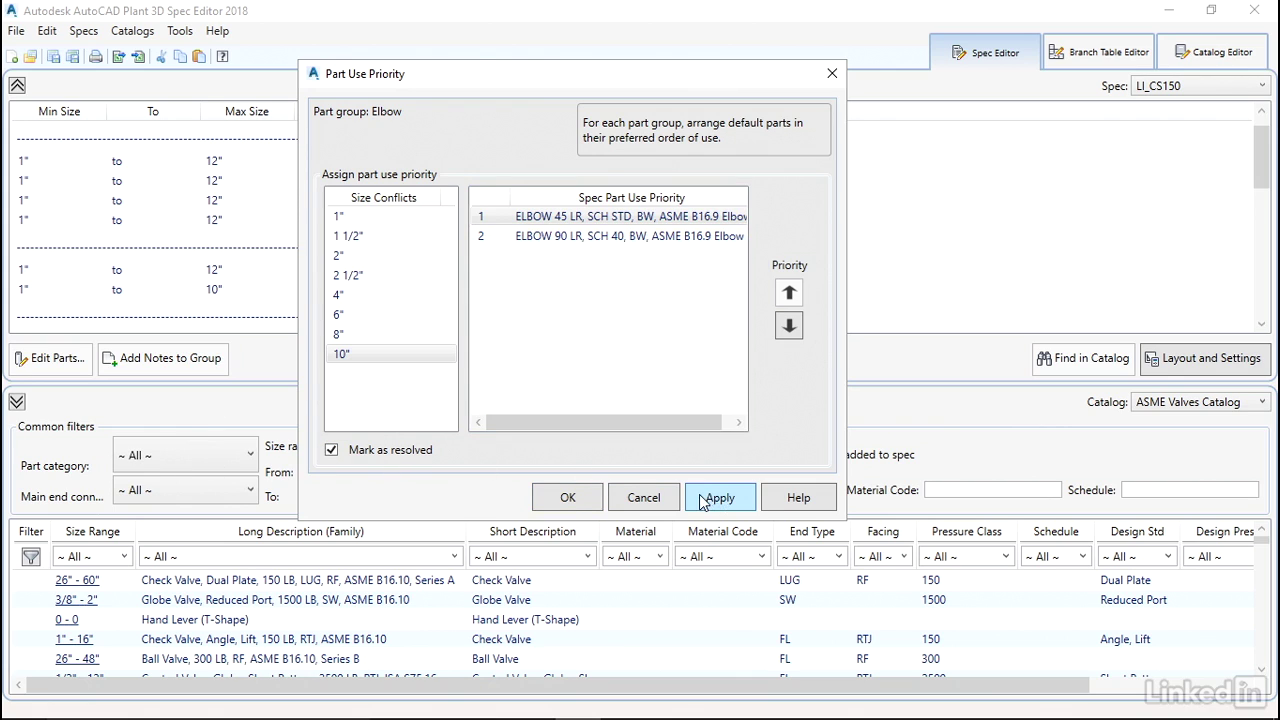
left_click(568, 497)
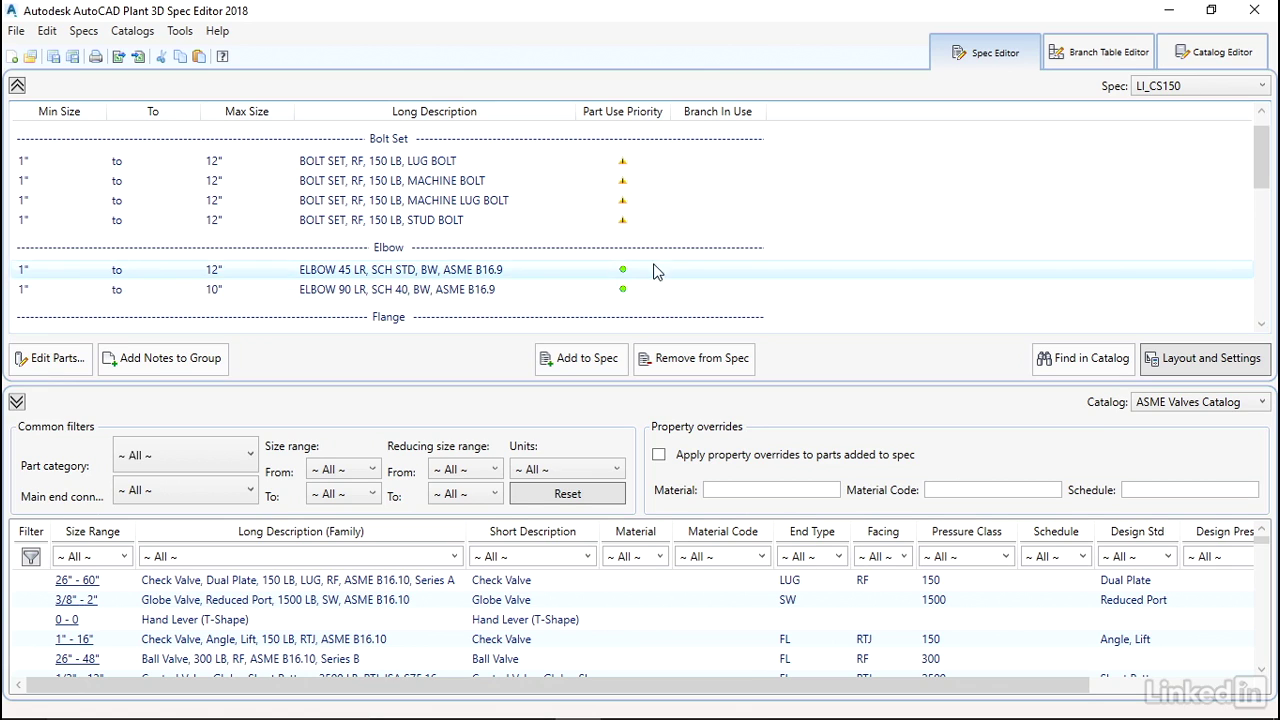
Open the Part Use Priority dialog for the Bolt Set group
left_click(623, 162)
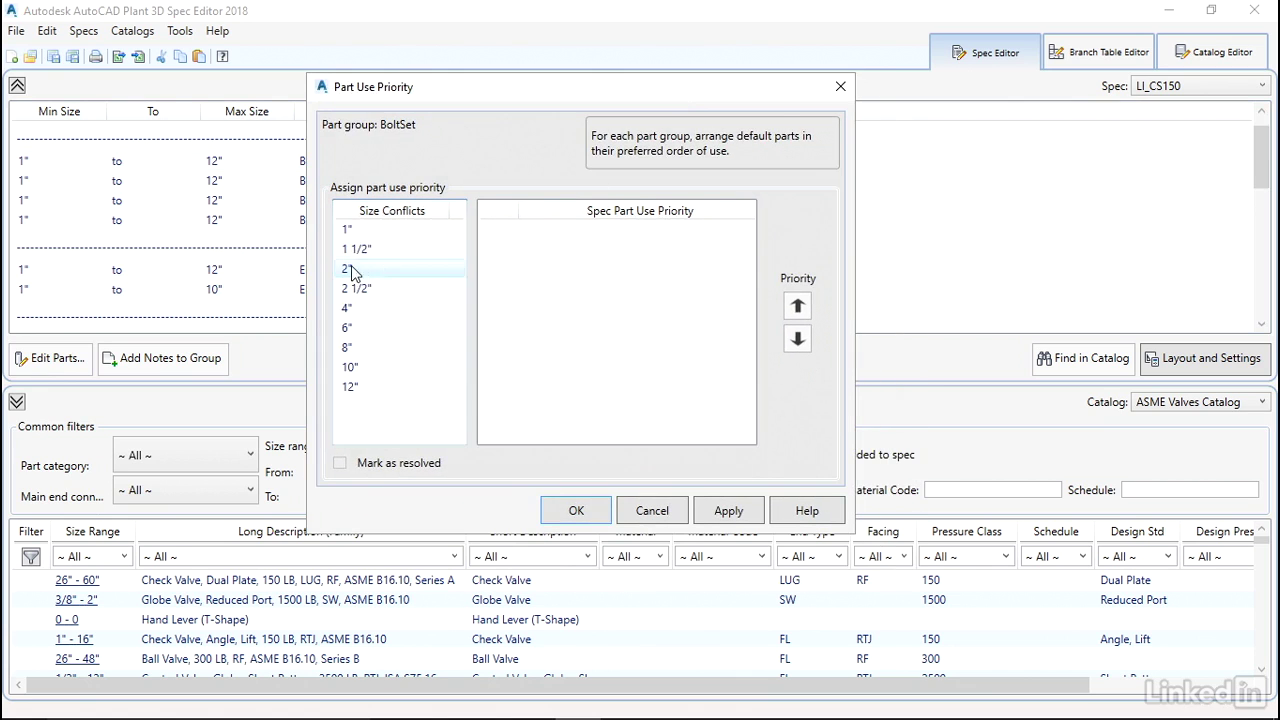
Raise STUD BOLT to priority 1 for the 1", 1 1/2" and 2" sizes, each marked resolved
left_click(350, 231)
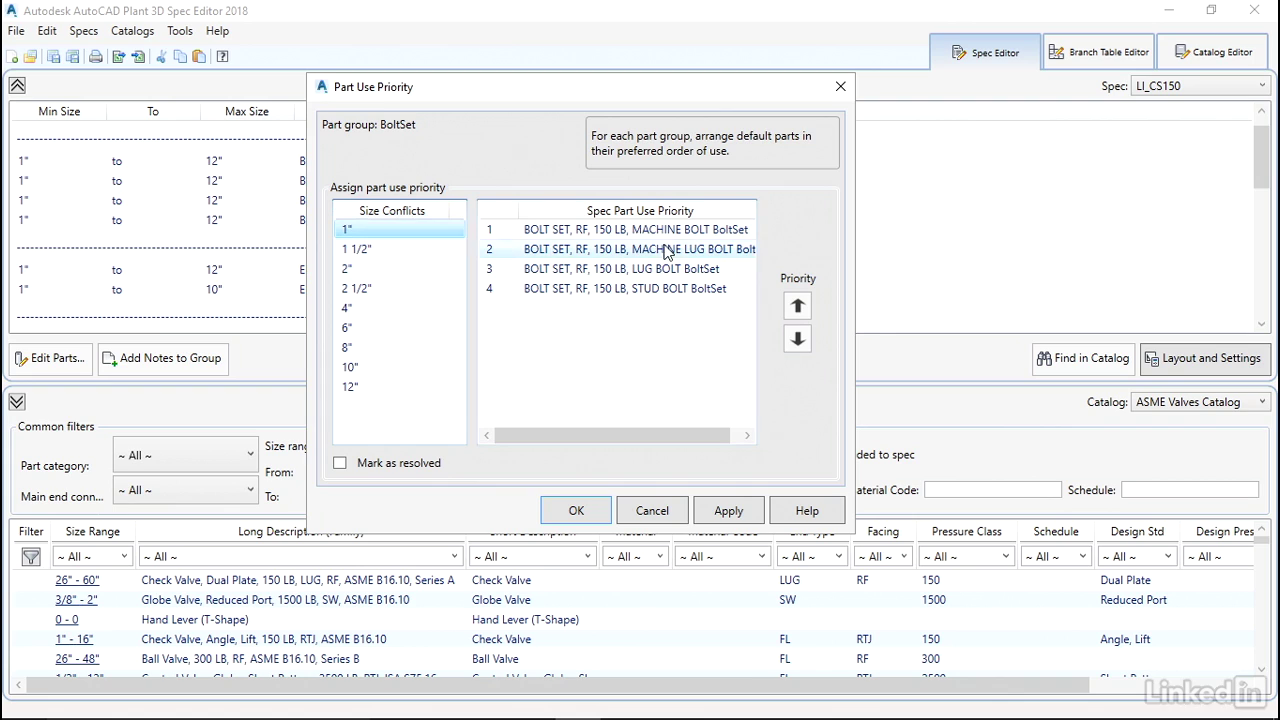
left_click(660, 292)
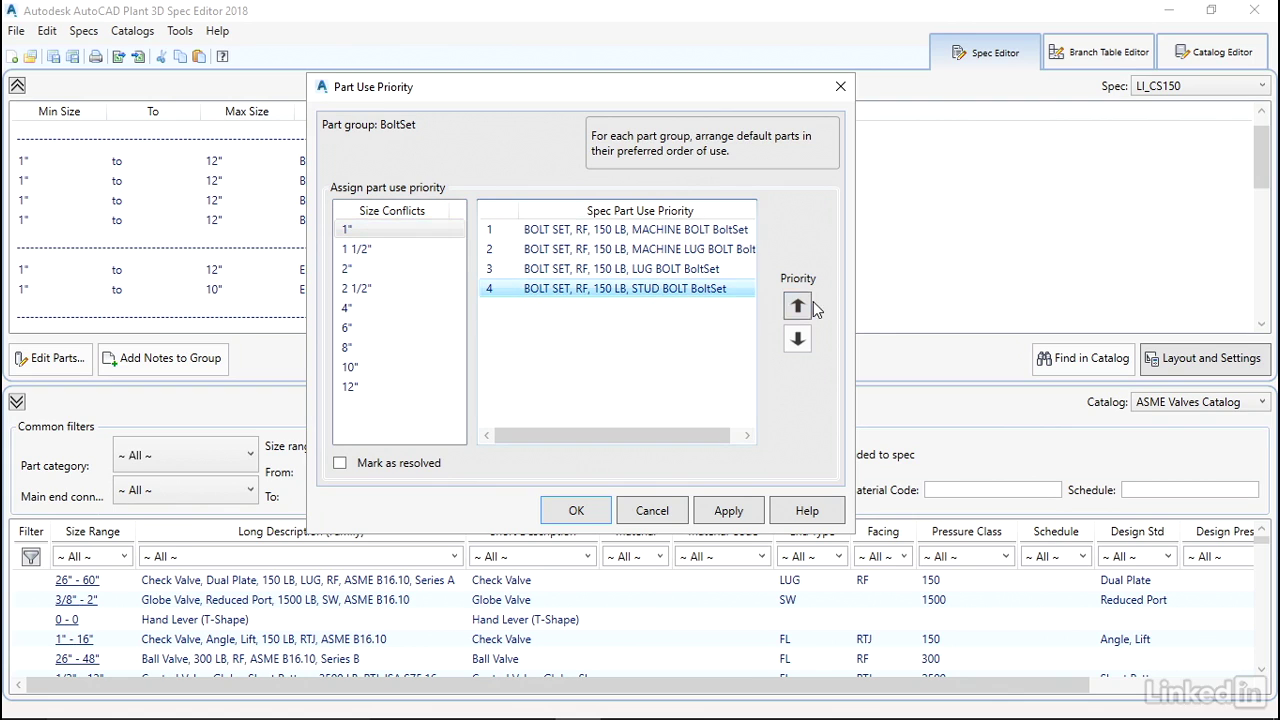
left_click(799, 308)
left_click(799, 308)
left_click(799, 308)
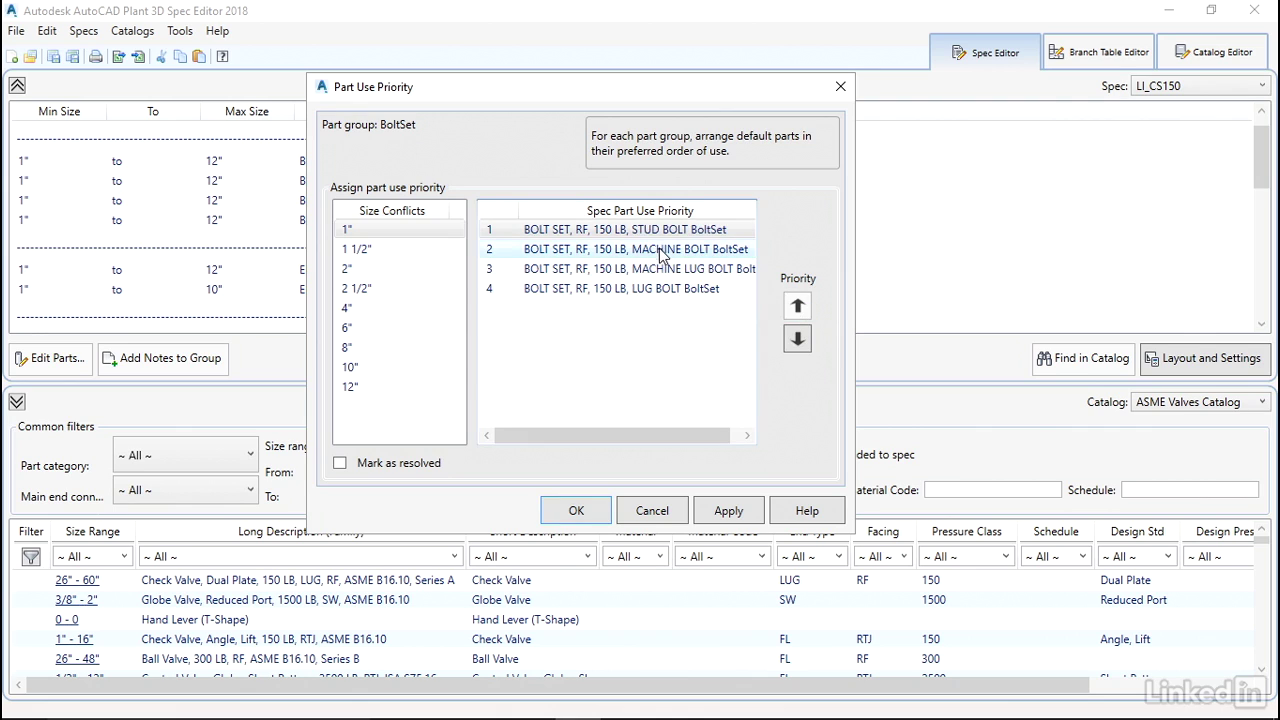
left_click(341, 464)
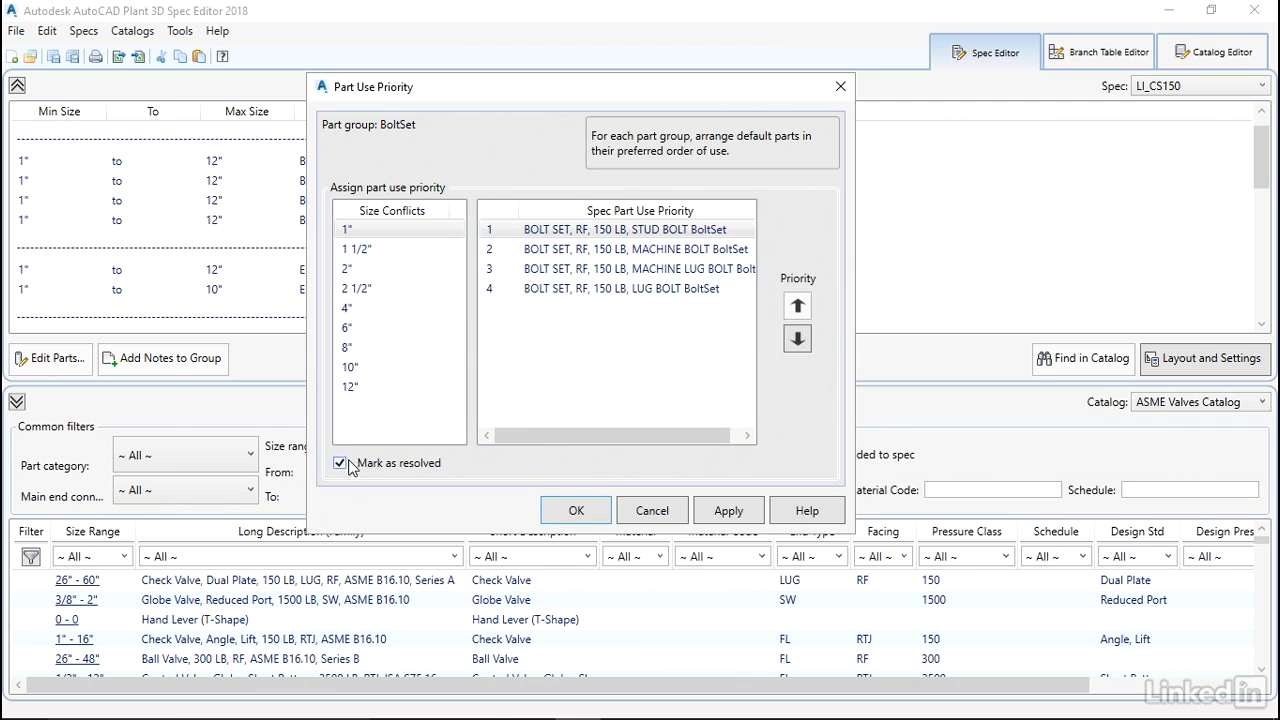
left_click(358, 250)
left_click(632, 289)
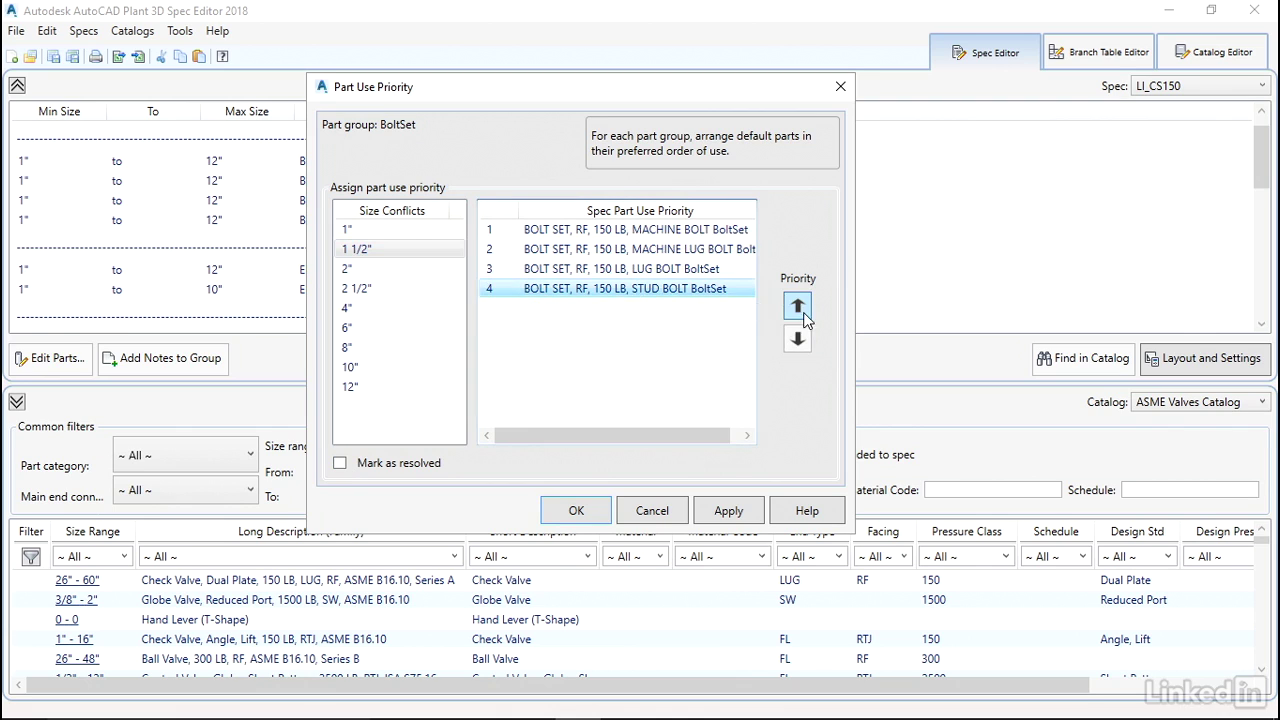
left_click(797, 306)
left_click(797, 306)
left_click(797, 306)
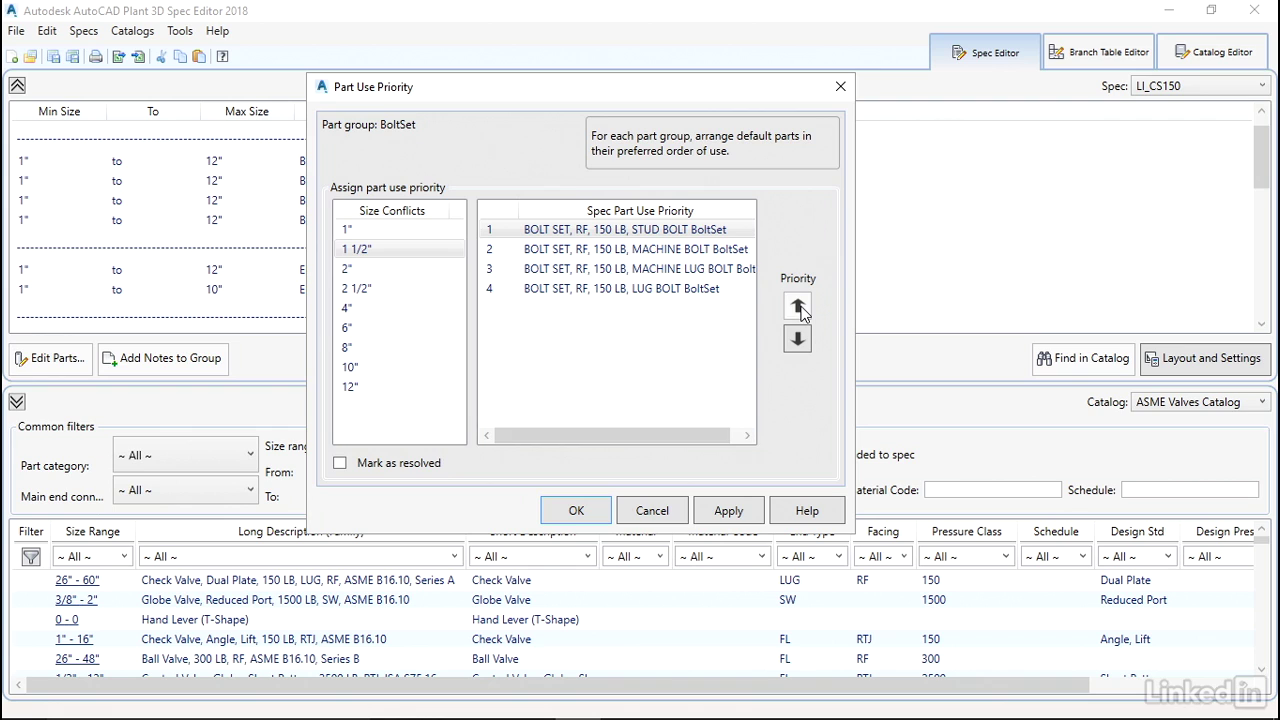
left_click(341, 463)
left_click(346, 269)
left_click(680, 289)
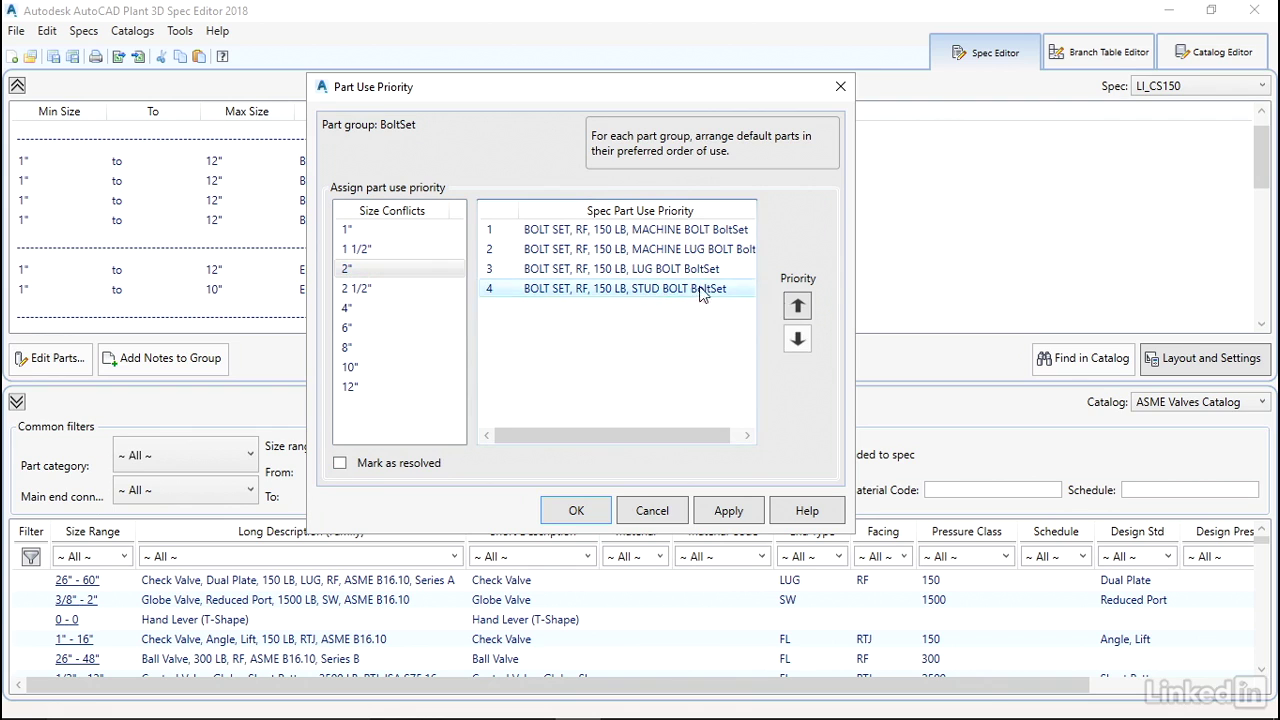
left_click(797, 306)
left_click(797, 306)
Raise STUD BOLT to priority 1 for the 2 1/2", 4" and 6" sizes, each marked resolved
left_click(797, 306)
left_click(341, 463)
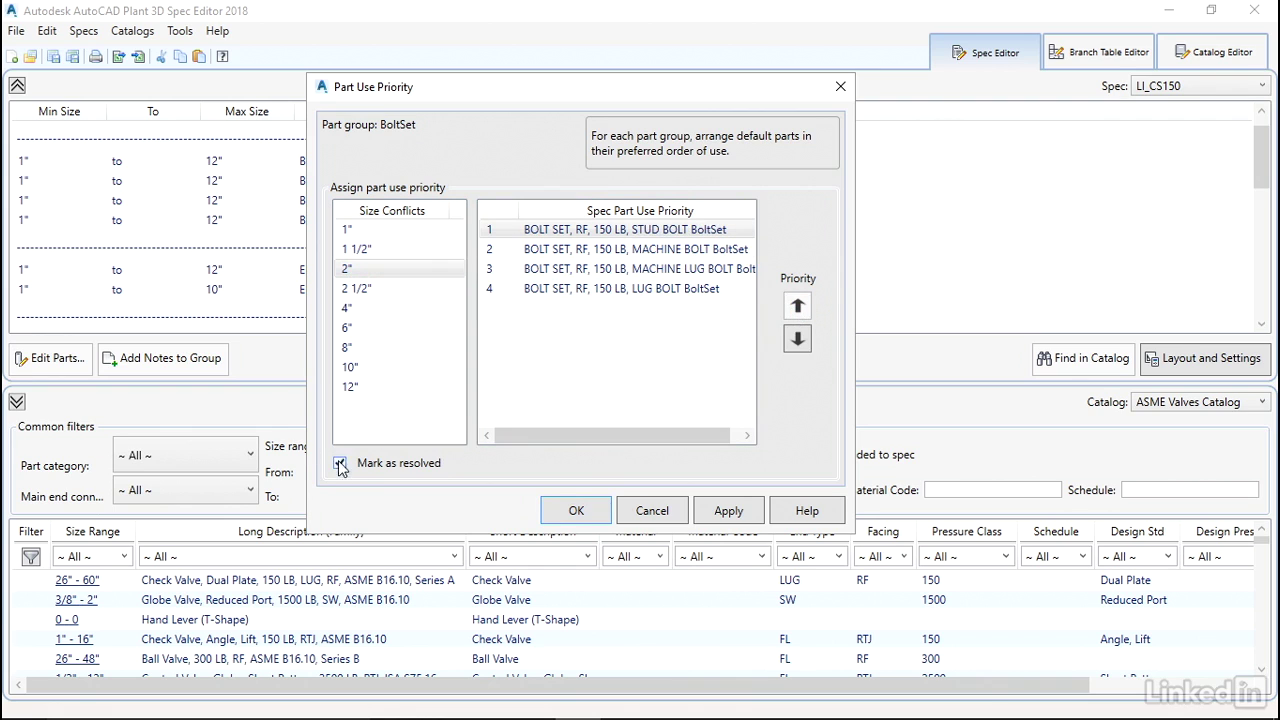
left_click(354, 288)
left_click(615, 289)
left_click(797, 306)
left_click(797, 306)
left_click(797, 306)
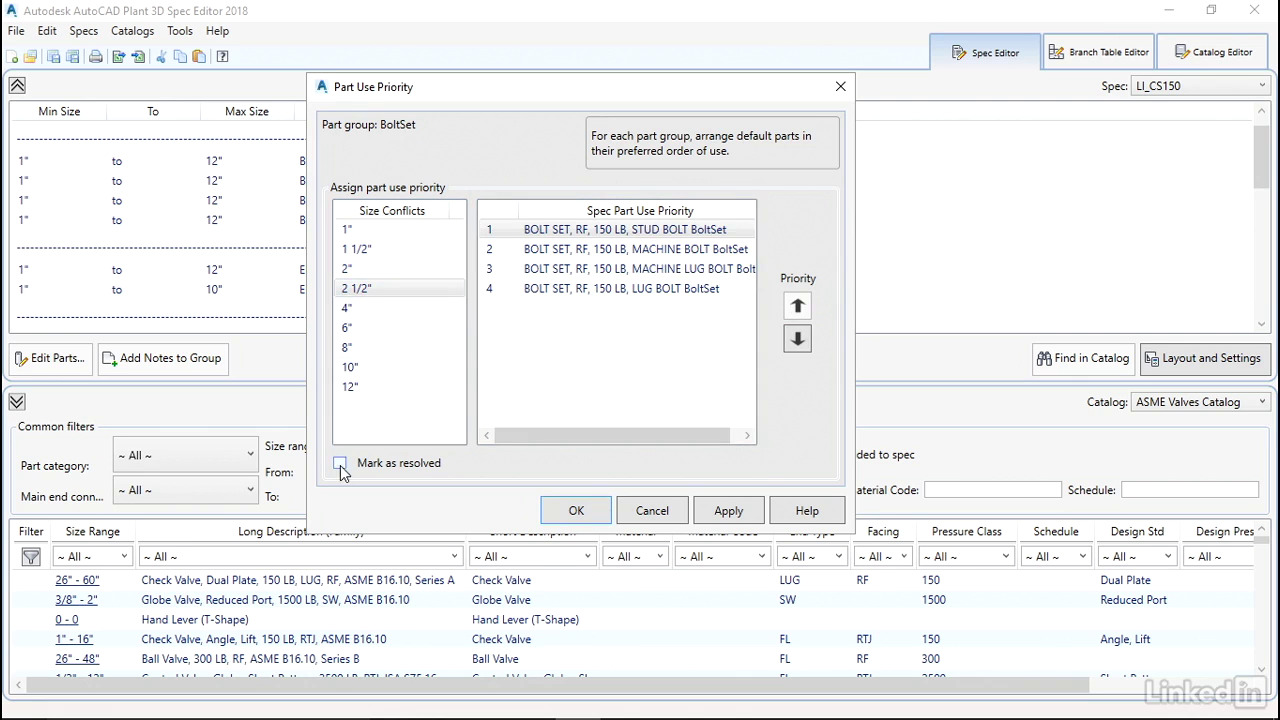
left_click(341, 463)
left_click(350, 308)
left_click(615, 289)
left_click(797, 306)
left_click(797, 306)
left_click(797, 306)
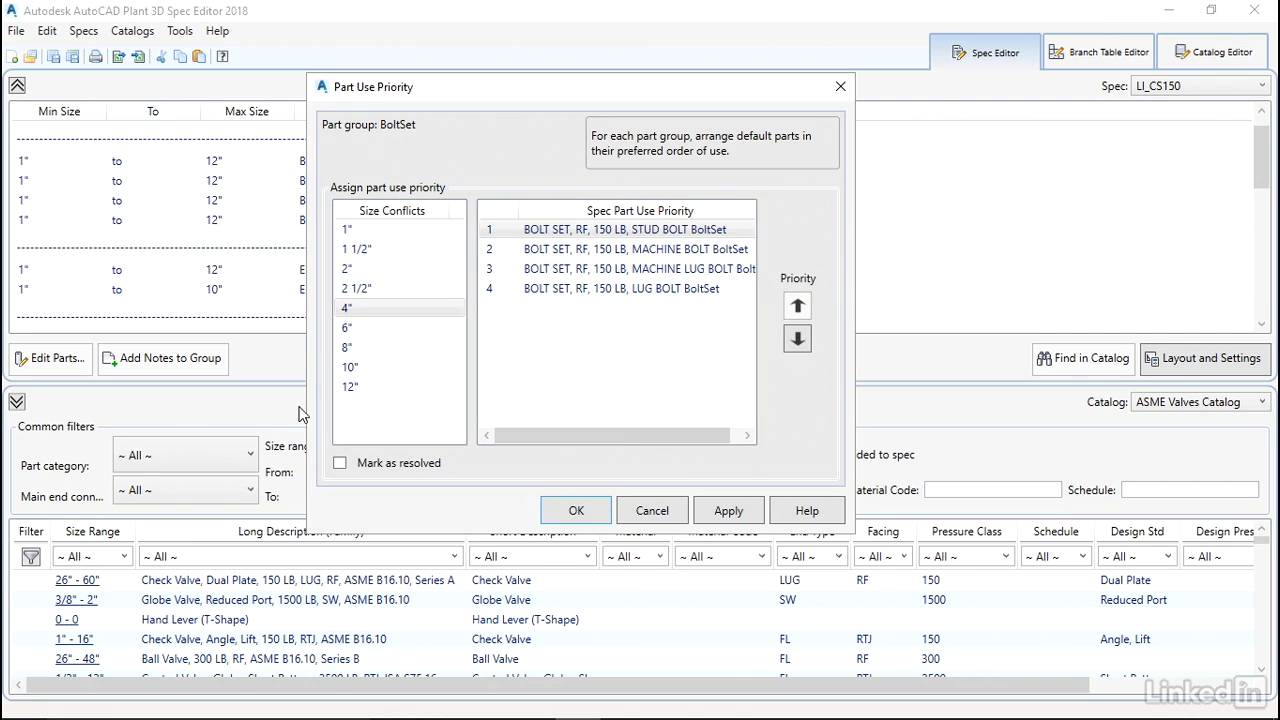
left_click(341, 463)
left_click(347, 328)
left_click(622, 289)
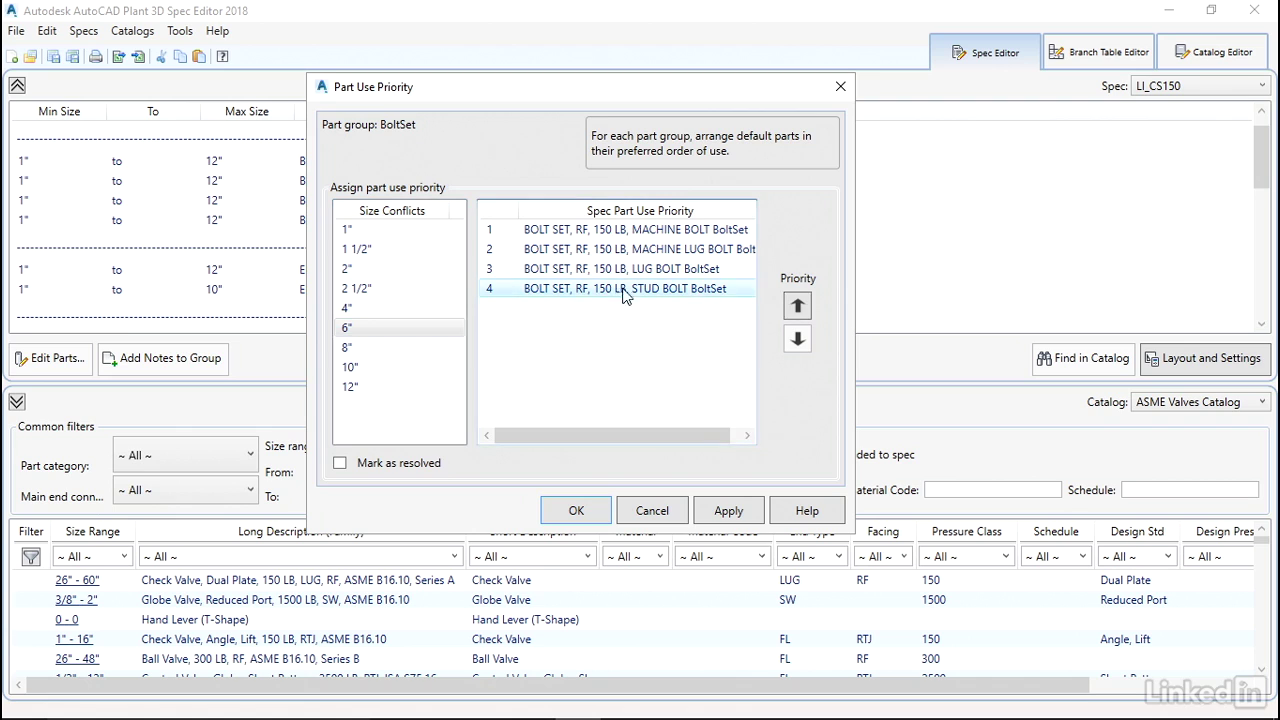
left_click(797, 306)
left_click(797, 306)
left_click(797, 306)
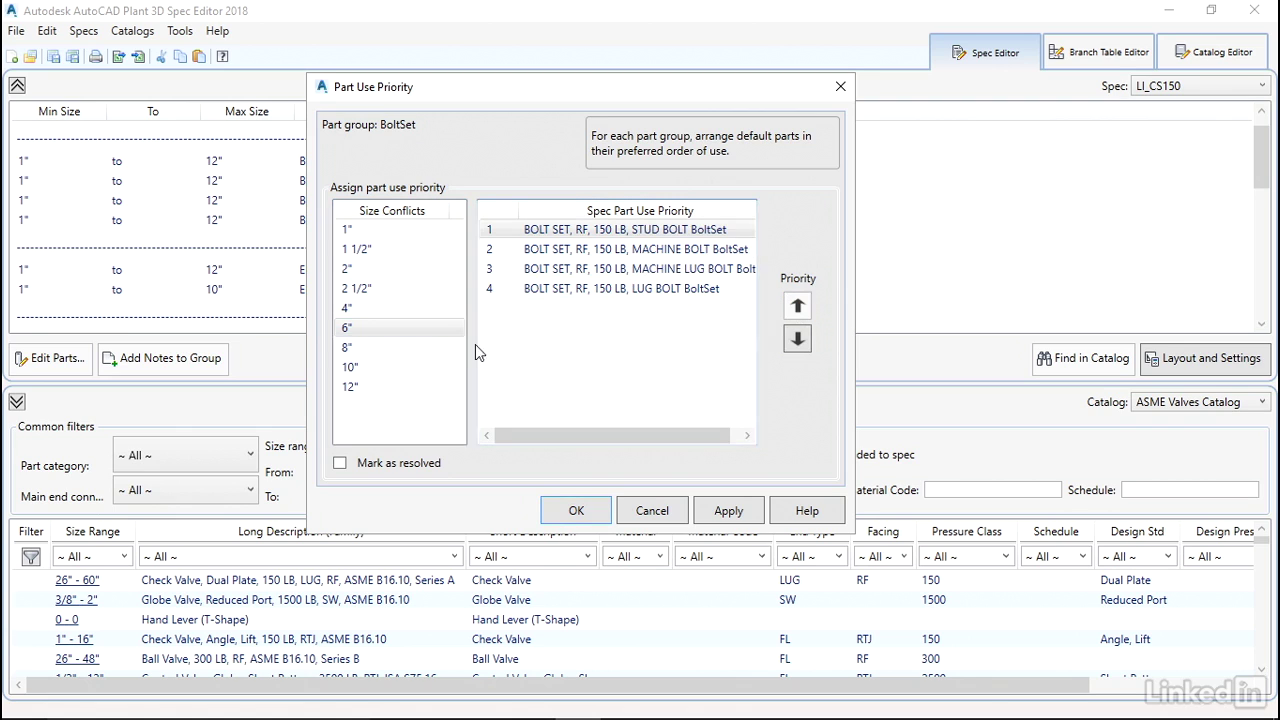
left_click(341, 463)
Put STUD BOLT first for the 8", 10" and 12" sizes, resolve them, and save the bolt set priorities
left_click(340, 463)
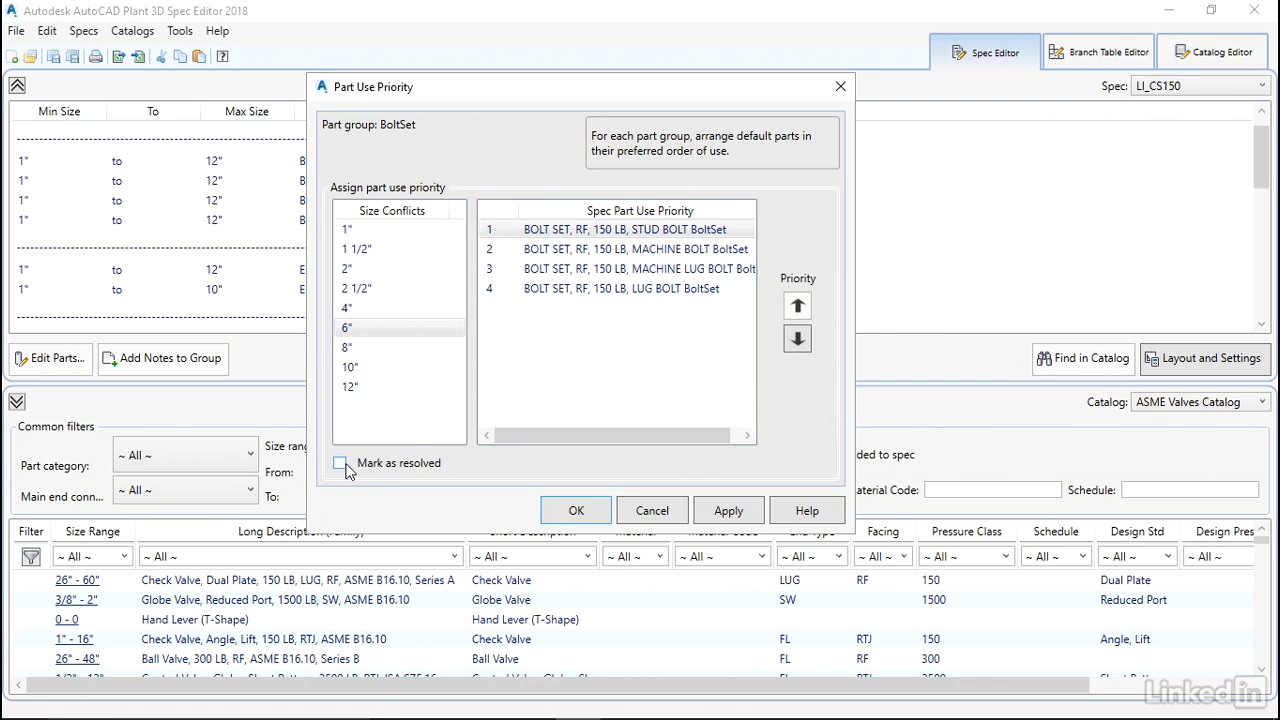
left_click(347, 350)
left_click(630, 289)
left_click(797, 306)
left_click(797, 306)
left_click(797, 306)
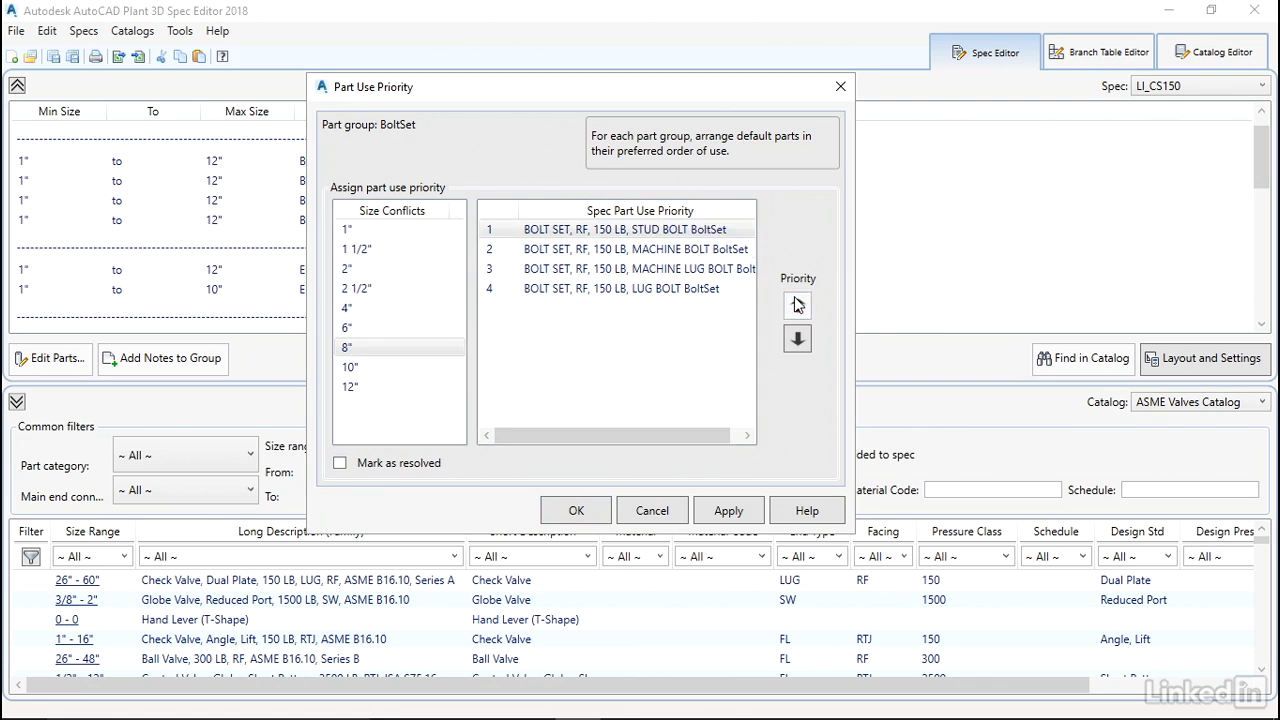
left_click(340, 463)
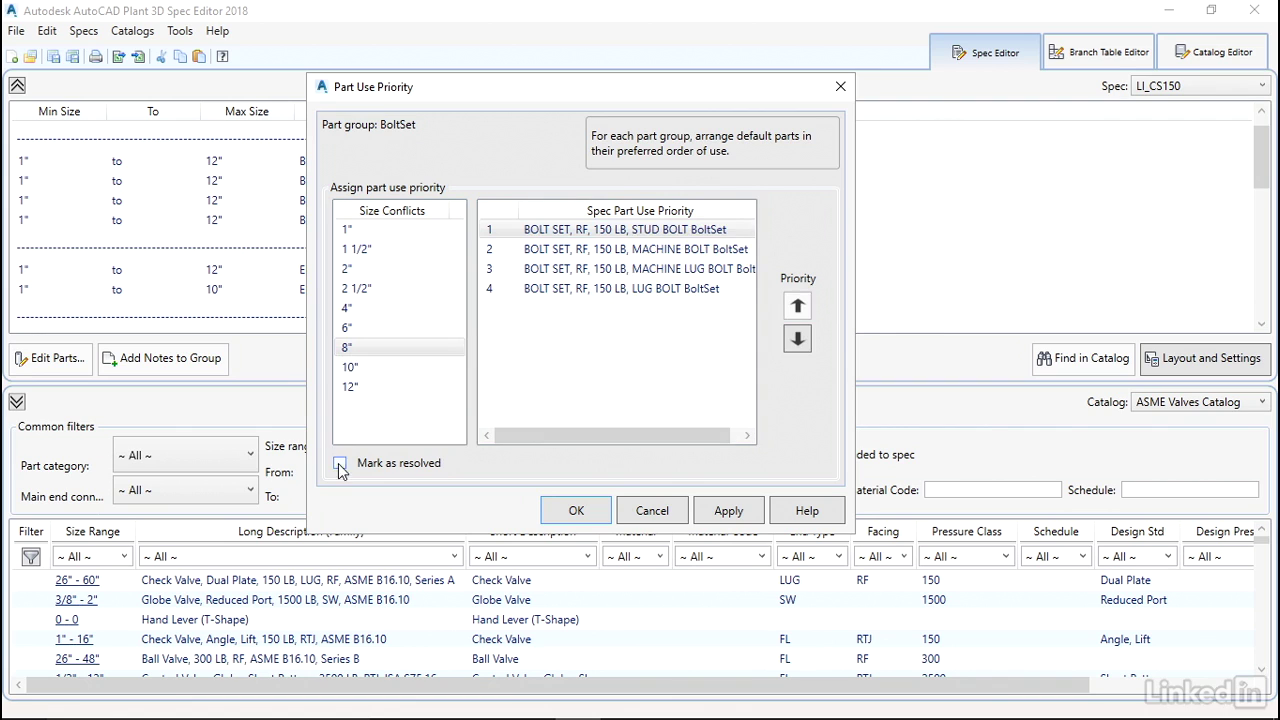
left_click(349, 368)
left_click(620, 289)
left_click(797, 306)
left_click(797, 306)
left_click(797, 306)
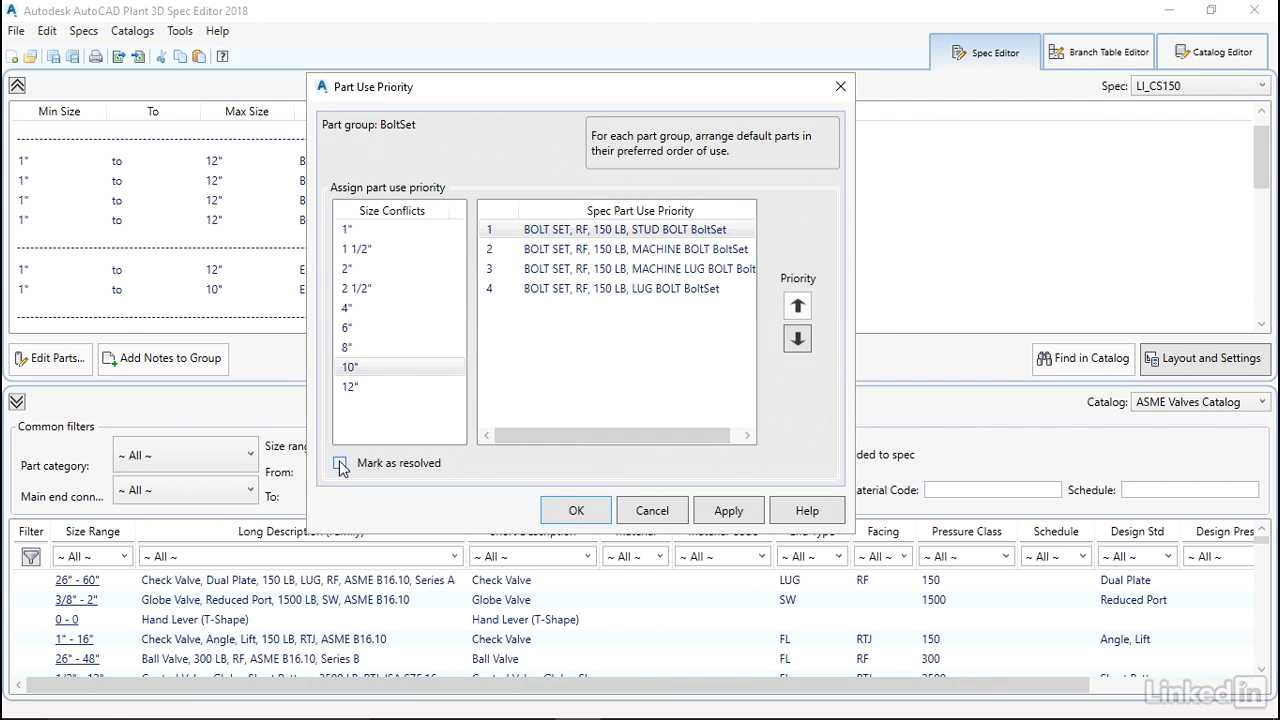
left_click(350, 387)
left_click(575, 289)
left_click(797, 306)
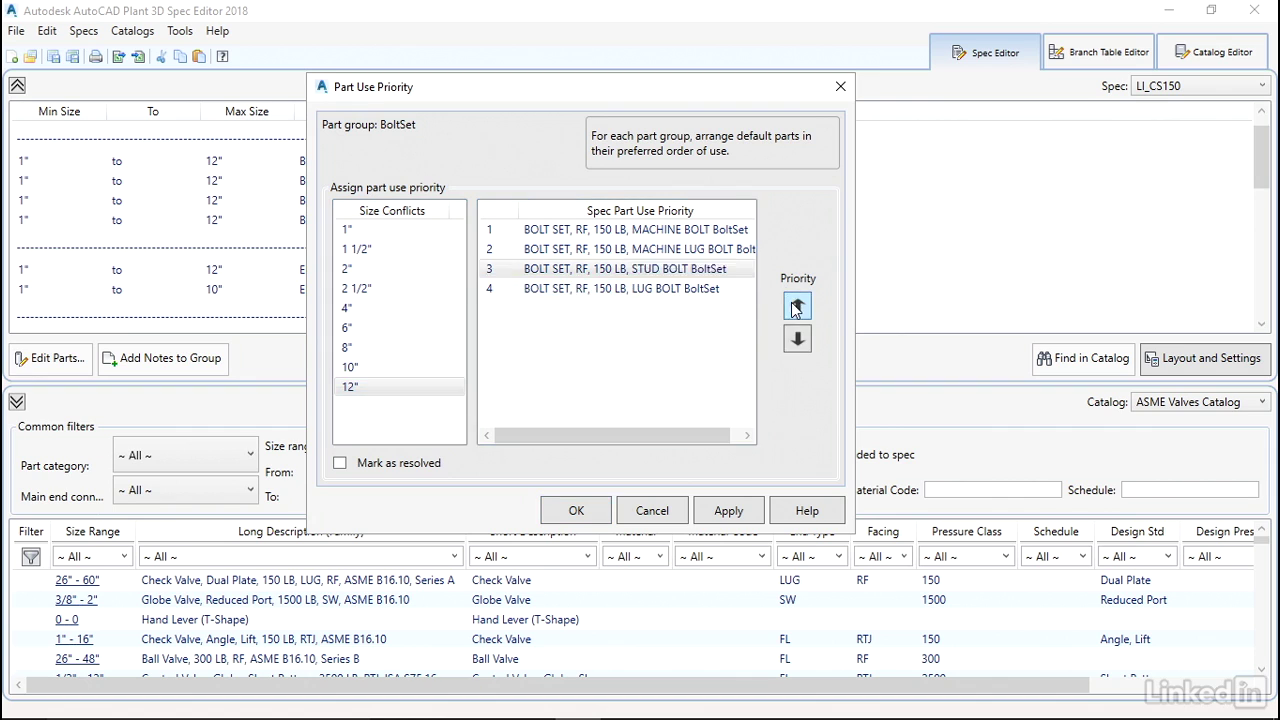
left_click(797, 306)
left_click(797, 306)
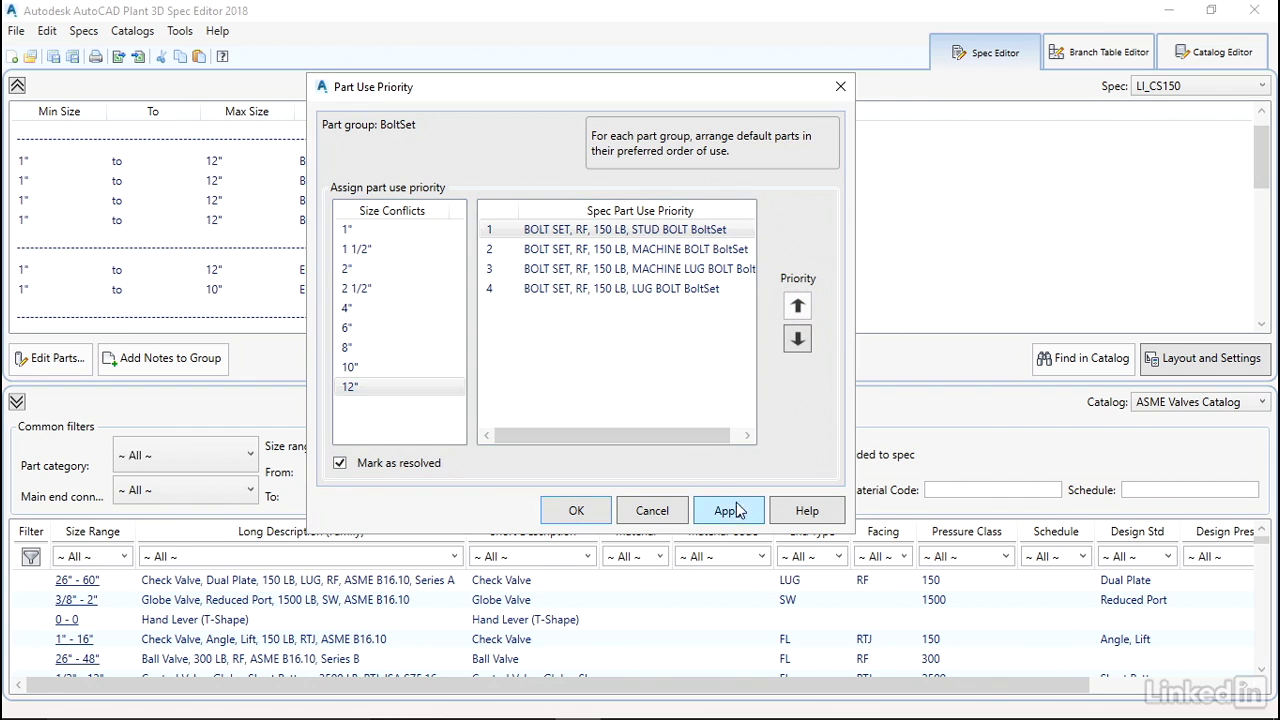
left_click(572, 510)
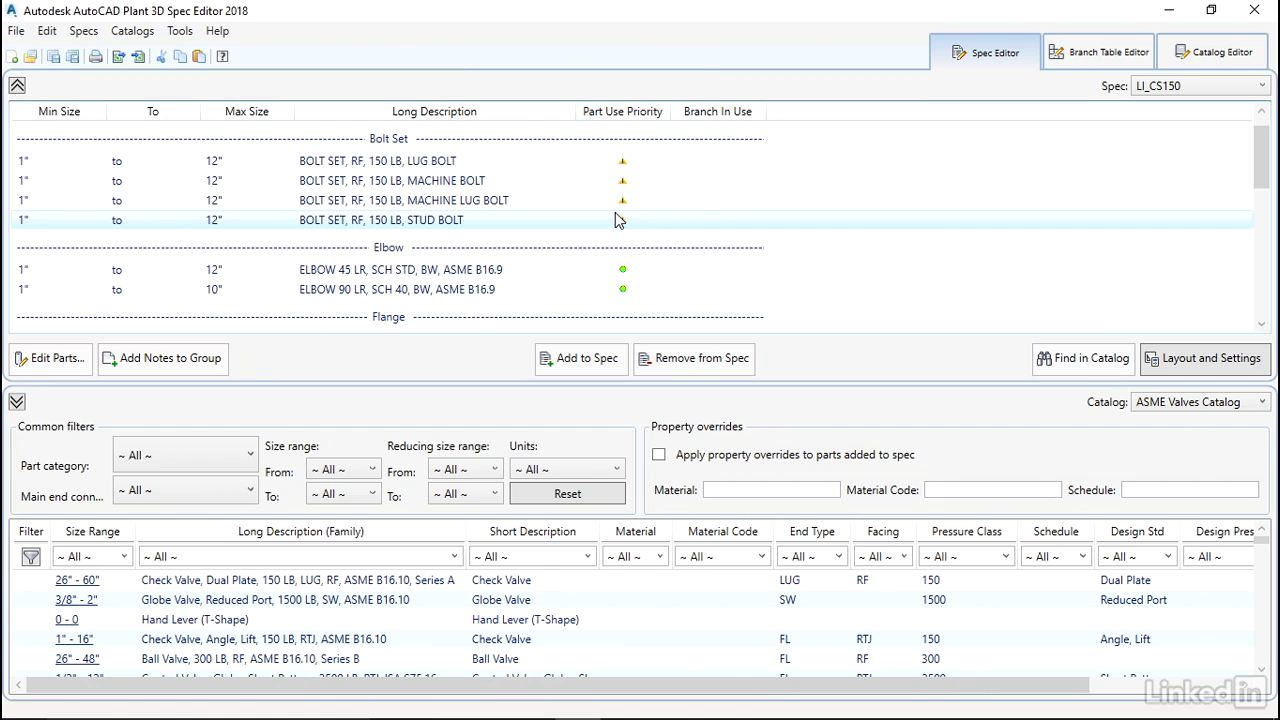
Reopen the BoltSet priorities, mark the remaining 6" size conflict resolved, and apply the changes
left_click(622, 161)
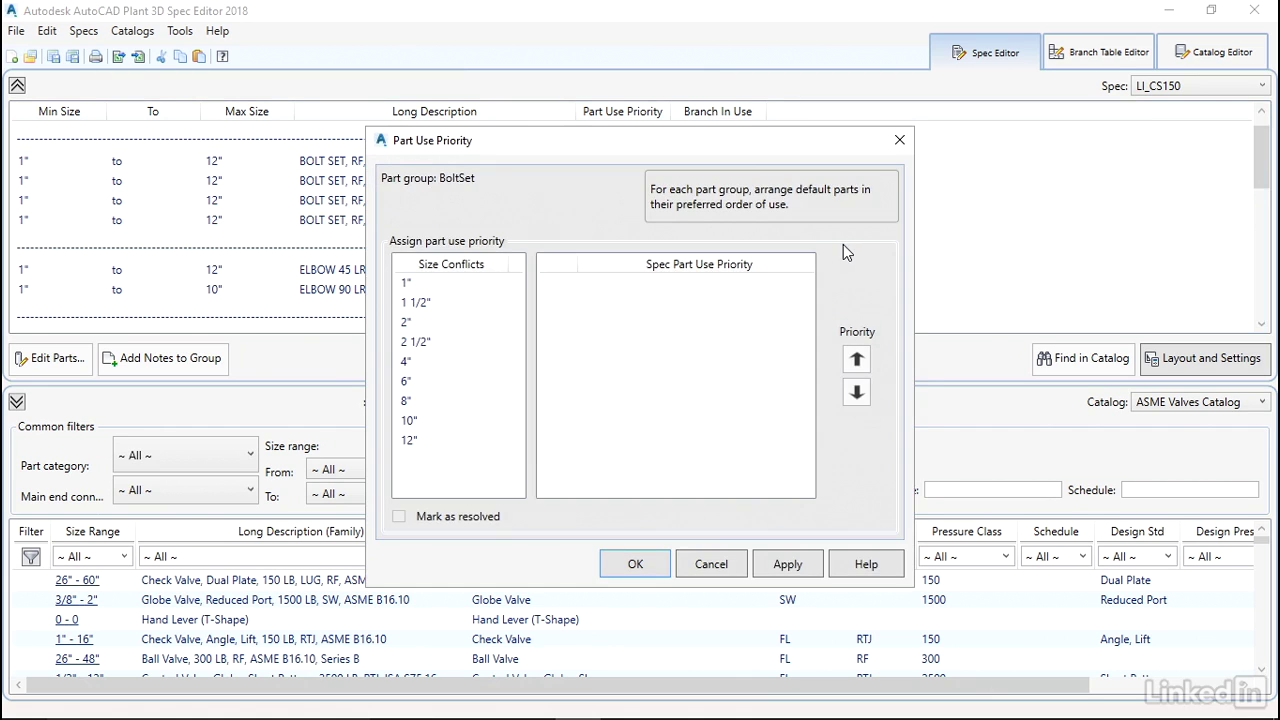
left_click(424, 285)
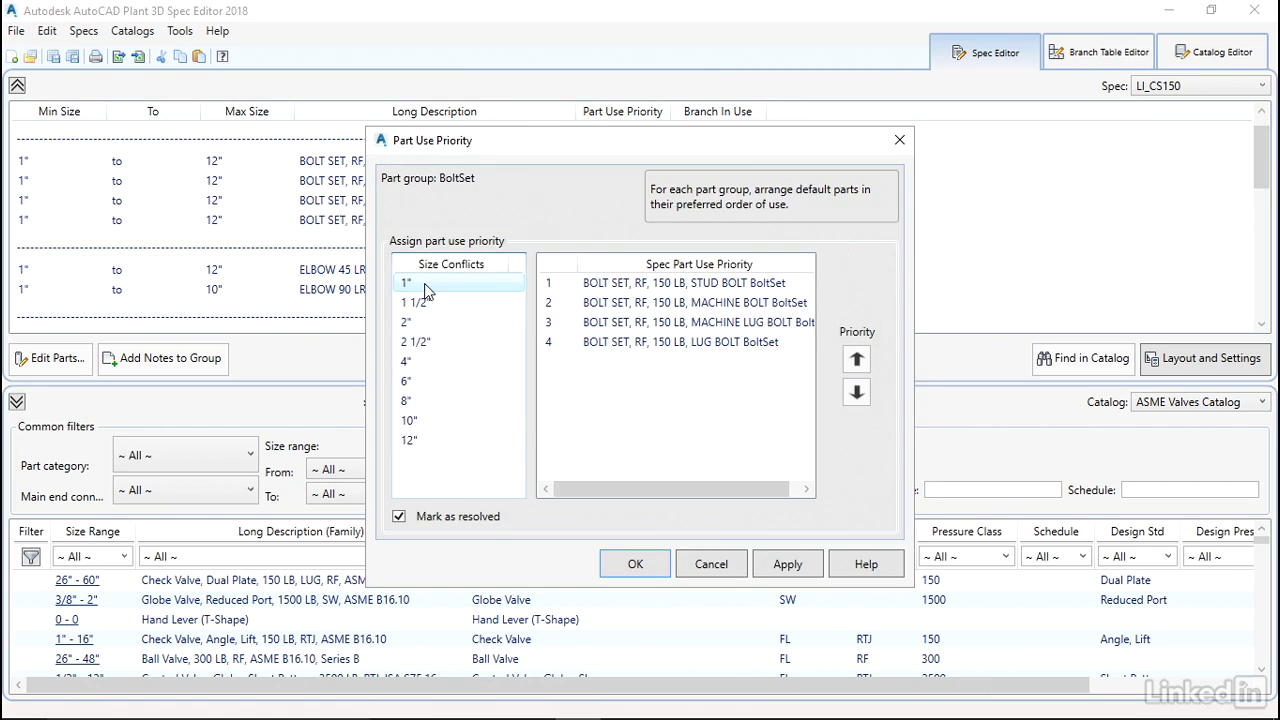
key("Down")
key("Down")
key("Down")
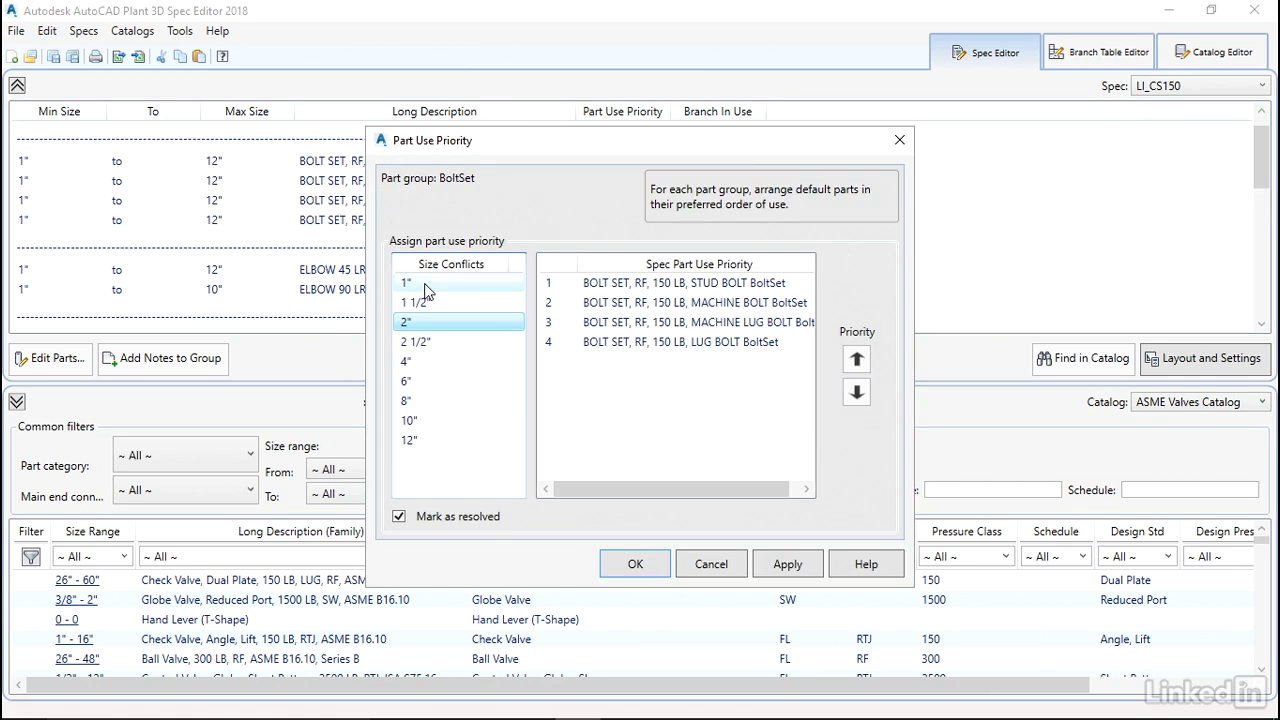
key("Down")
key("Down")
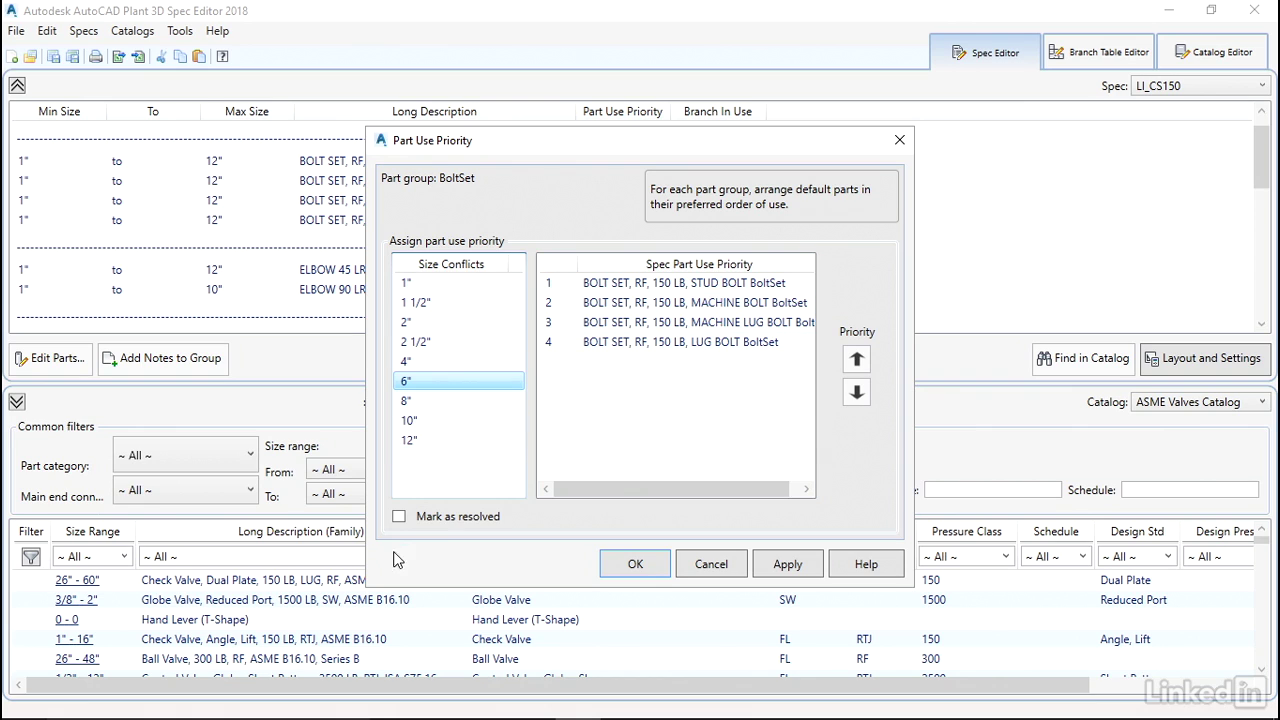
left_click(399, 517)
left_click(785, 565)
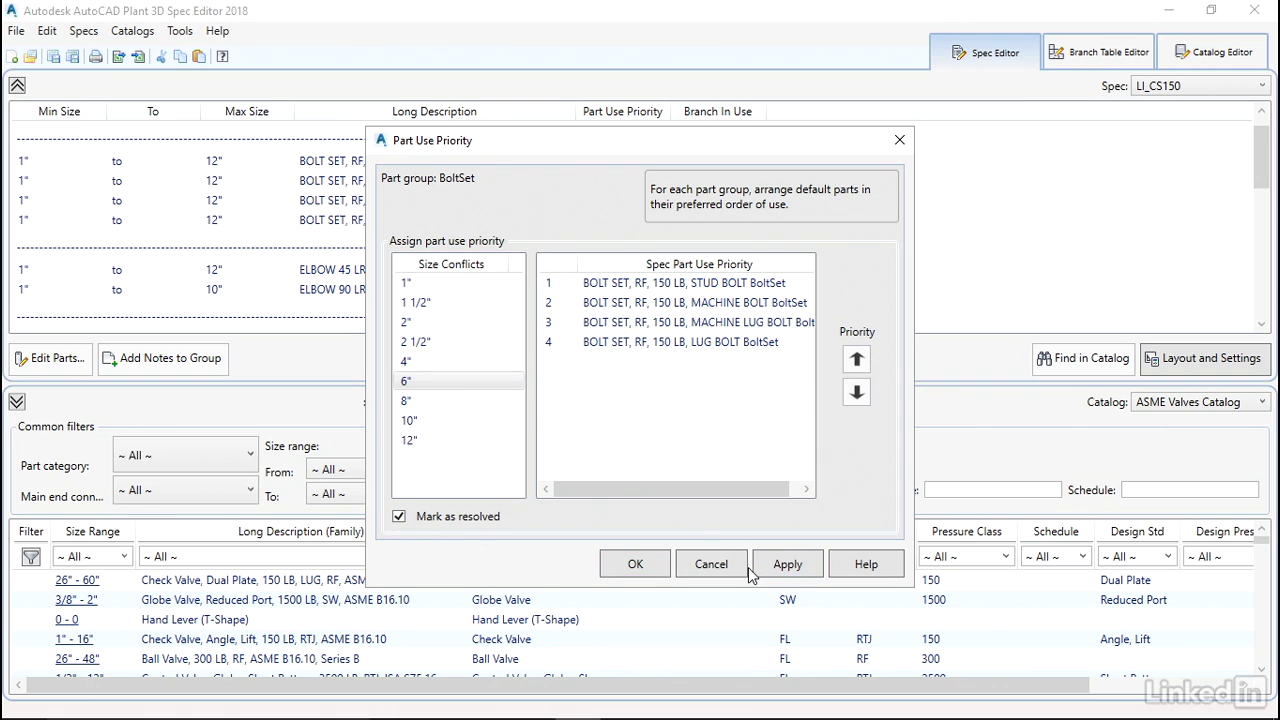
left_click(662, 558)
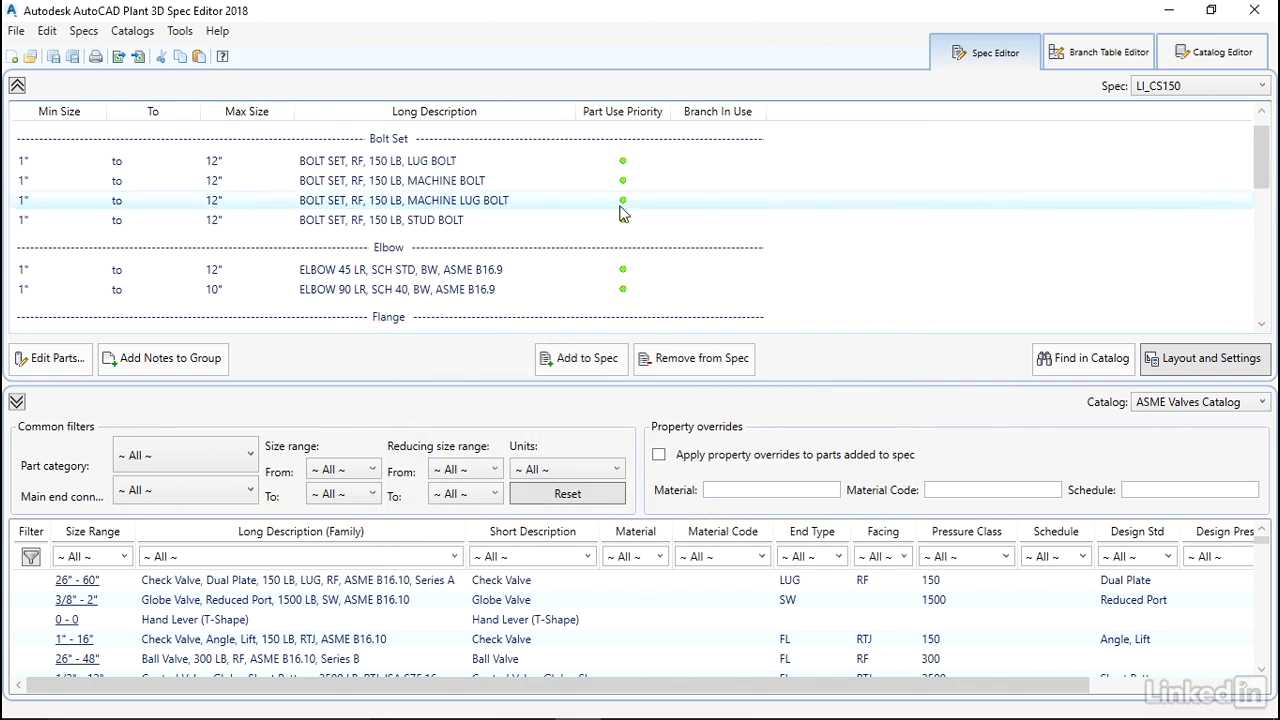
Open the Valve group's priorities and put the long-pattern ball valve first for 1" and 1 1/2", resolving both
scroll(648, 241, "down", 10)
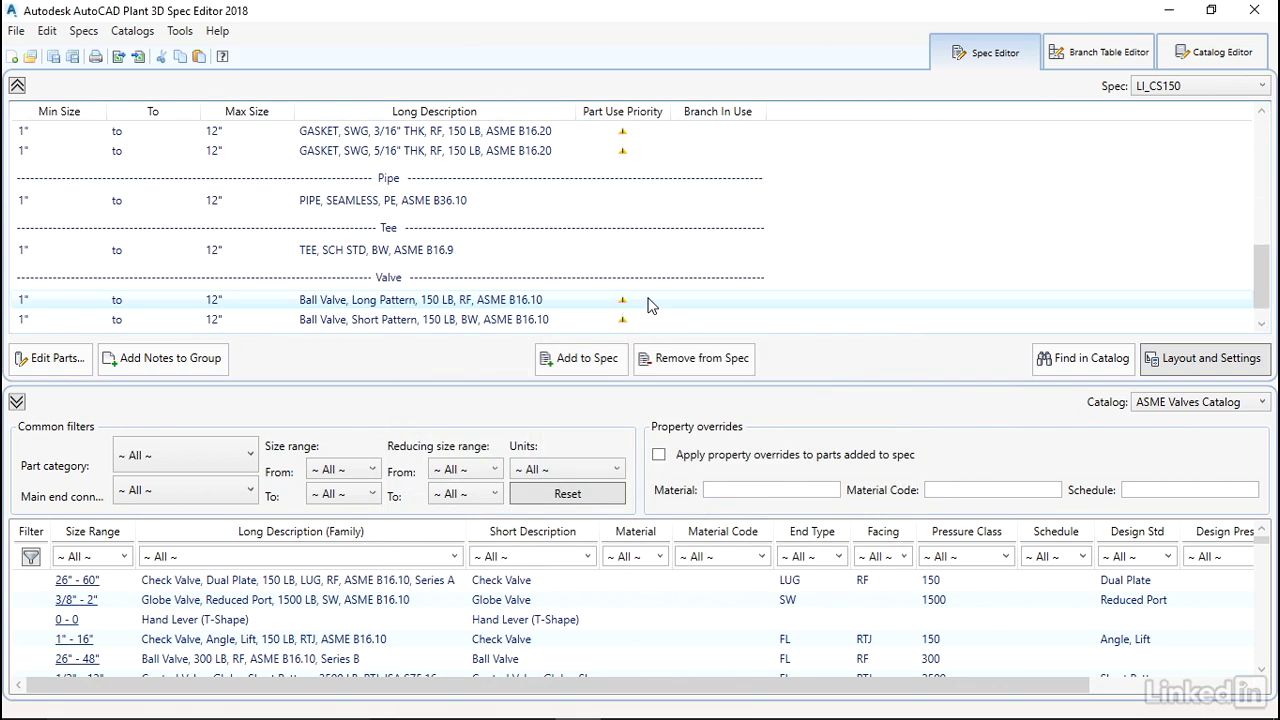
left_click(622, 301)
left_click(422, 284)
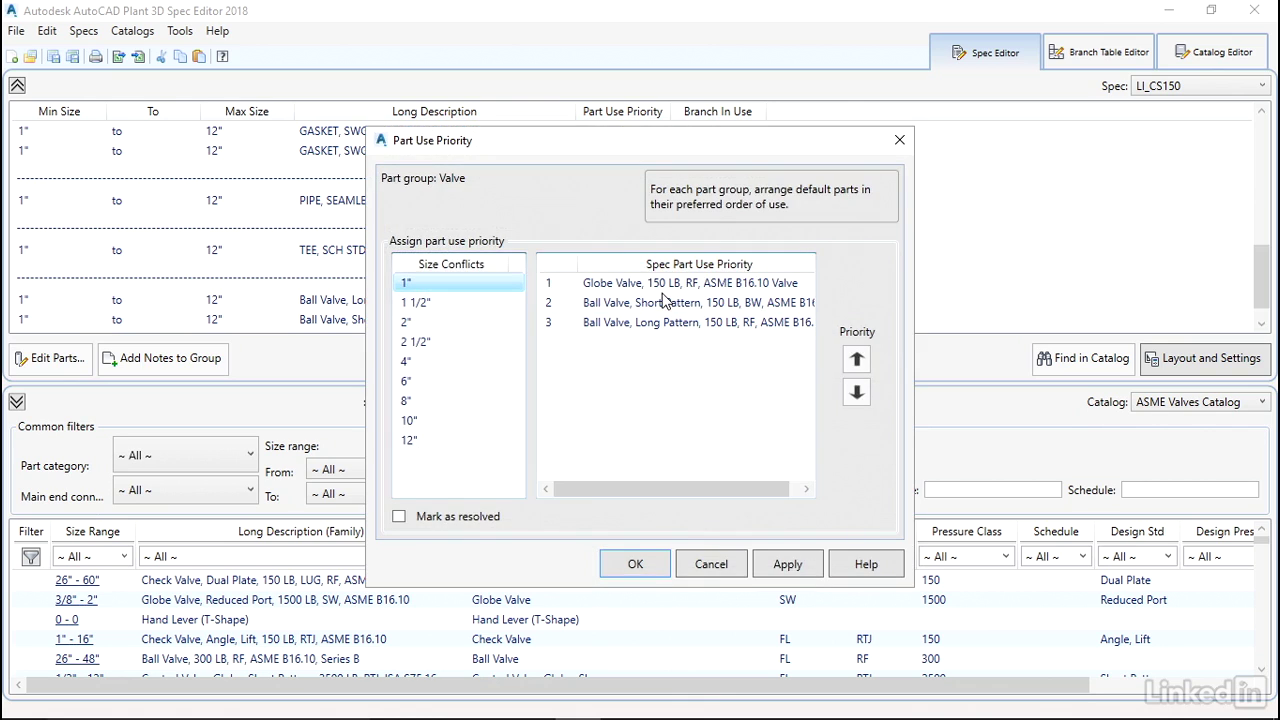
left_click(700, 322)
left_click(856, 359)
left_click(856, 359)
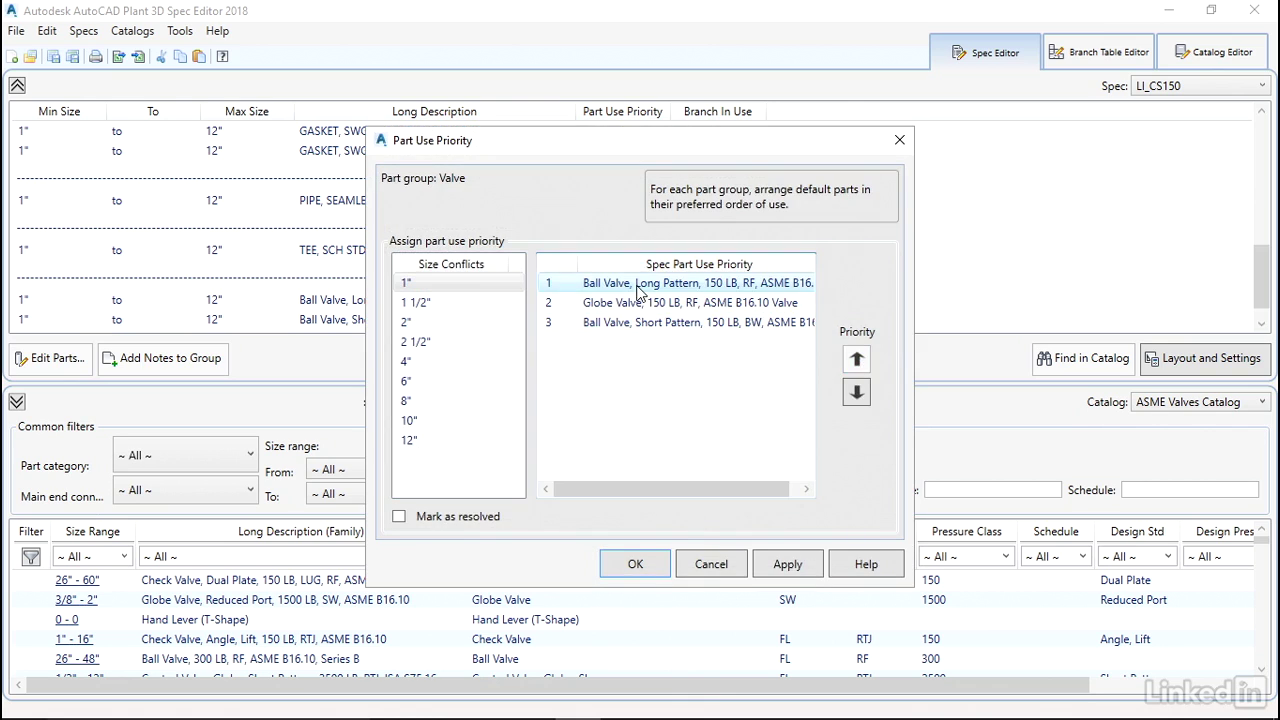
left_click(399, 516)
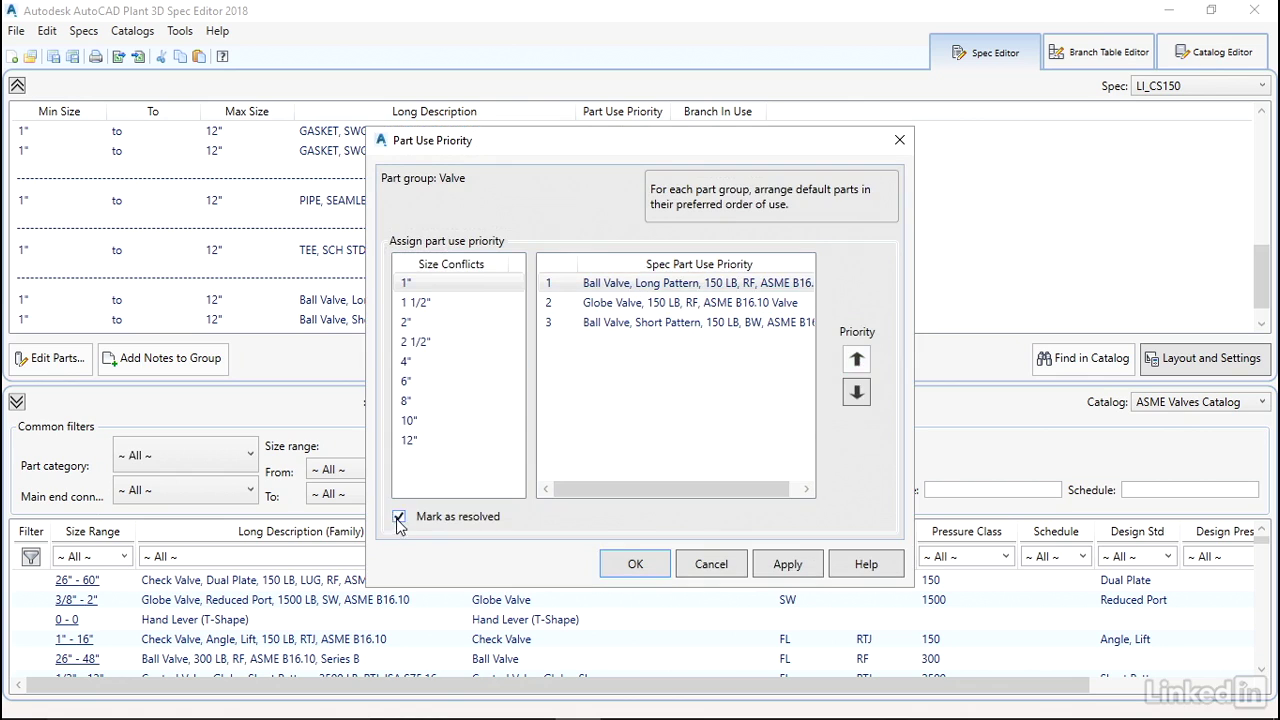
left_click(416, 302)
left_click(597, 322)
left_click(856, 359)
Put the long-pattern ball valve first at 2" and 4", and the short-pattern above the globe valve at 2 1/2", resolving each
left_click(856, 359)
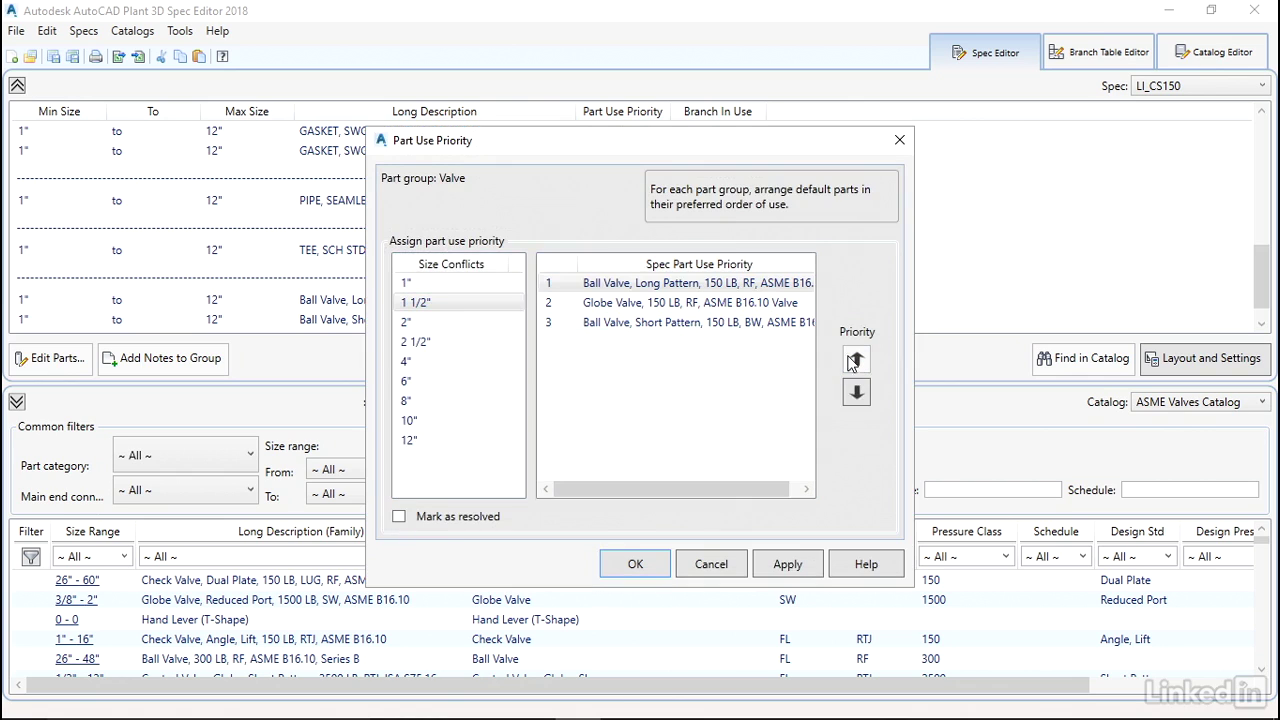
left_click(399, 516)
left_click(420, 322)
left_click(751, 325)
left_click(856, 359)
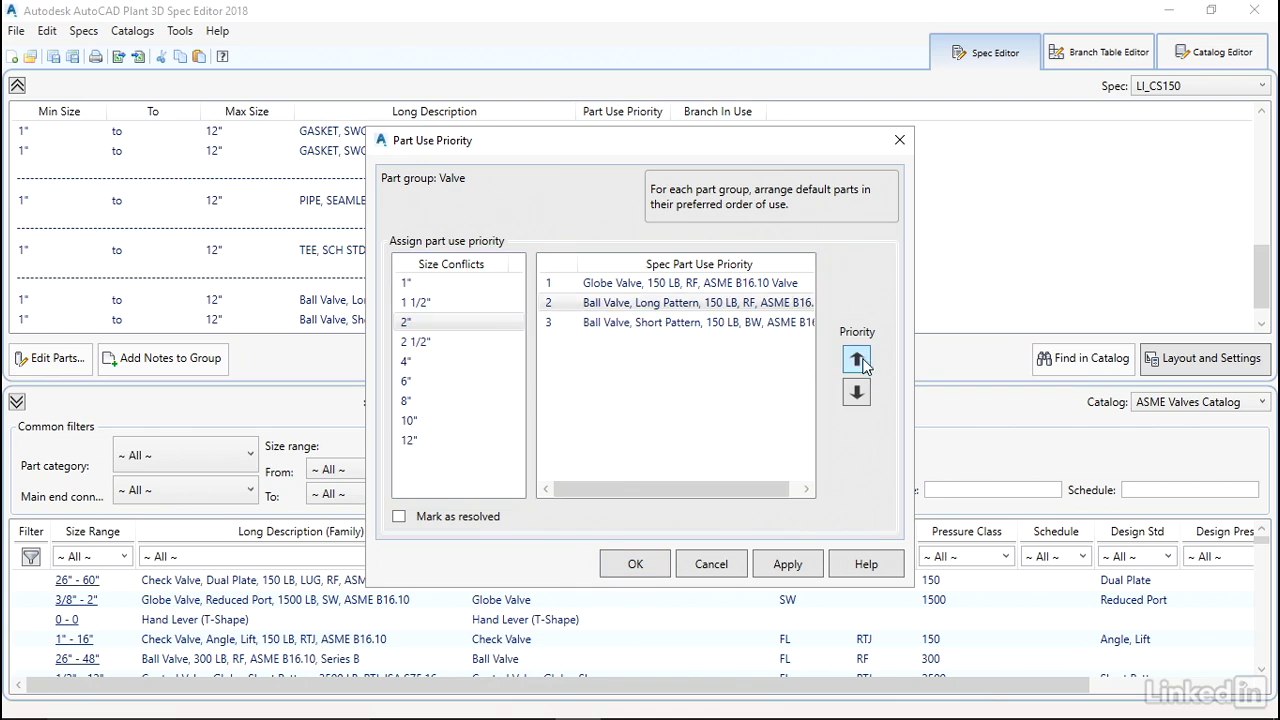
left_click(856, 359)
left_click(399, 516)
left_click(416, 341)
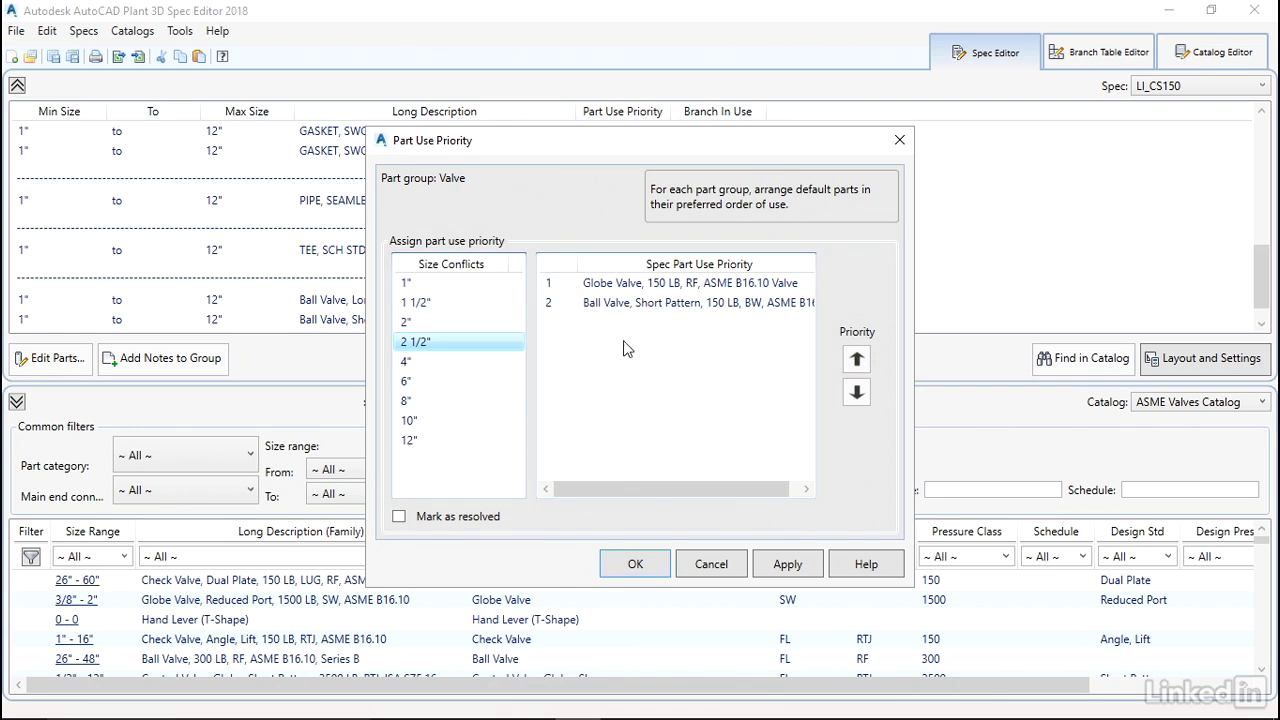
left_click(628, 302)
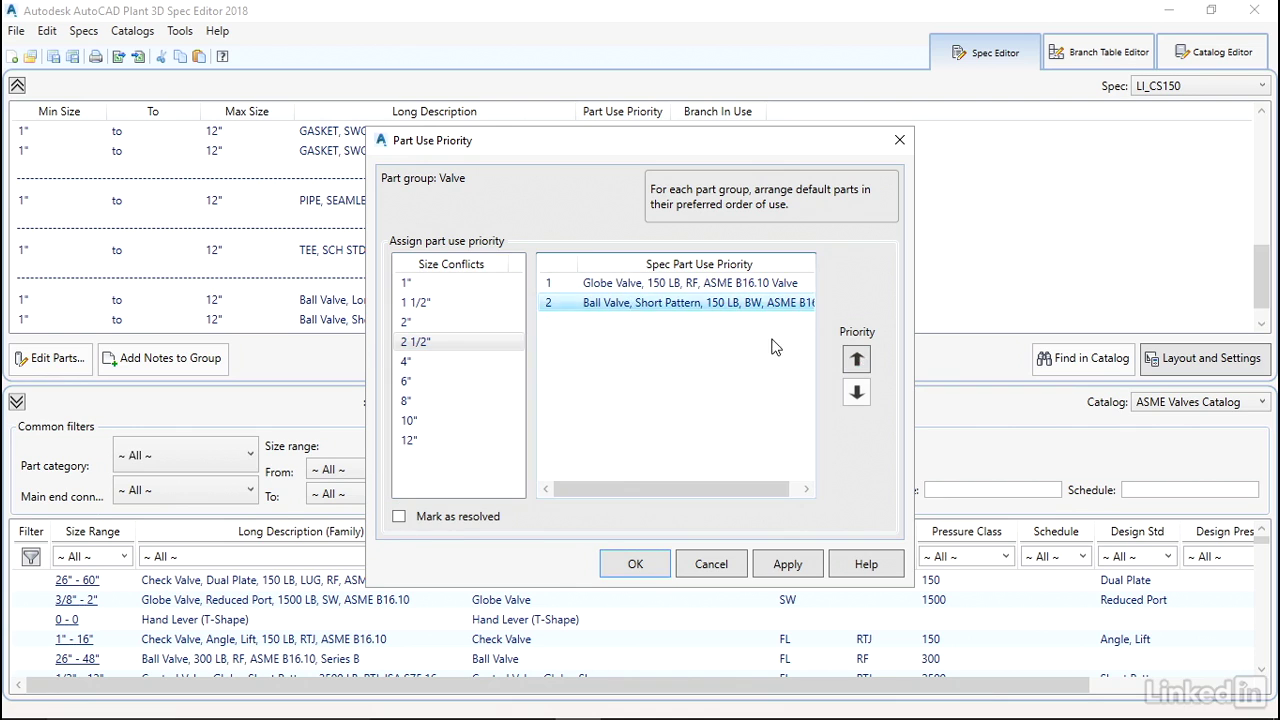
left_click(862, 361)
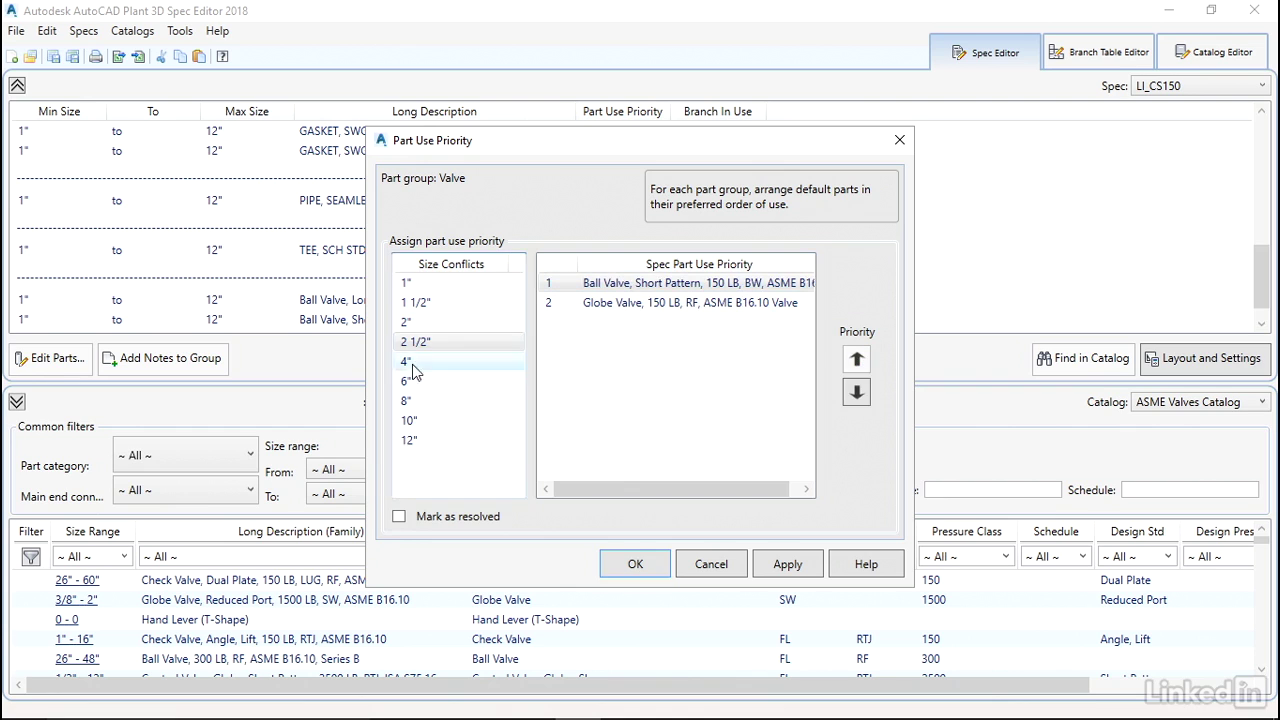
left_click(399, 516)
left_click(408, 361)
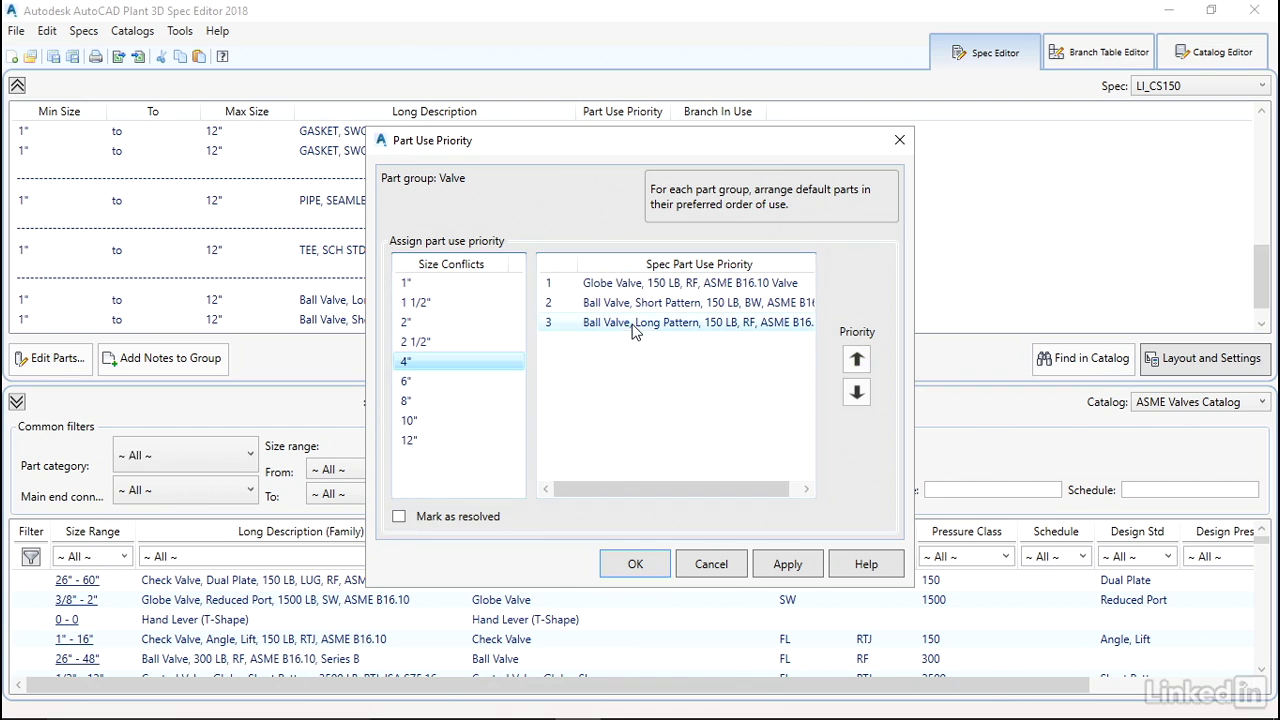
left_click(590, 322)
left_click(856, 359)
left_click(856, 359)
left_click(399, 516)
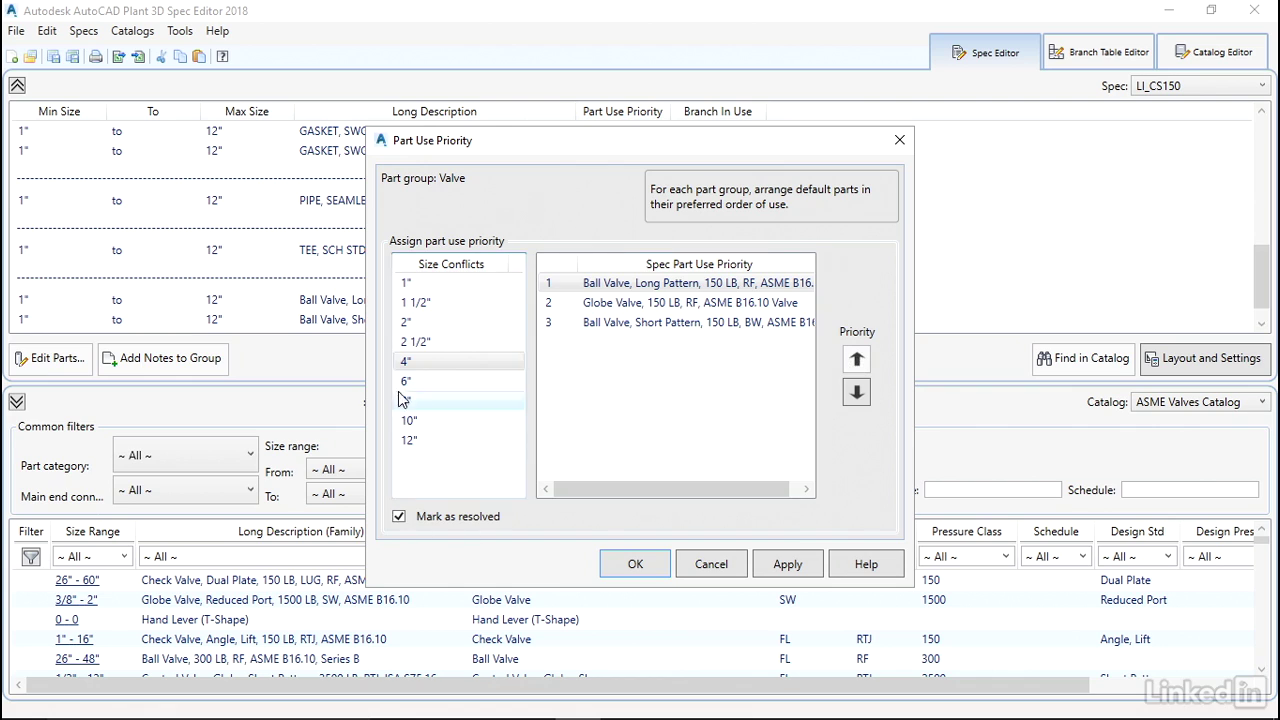
left_click(406, 381)
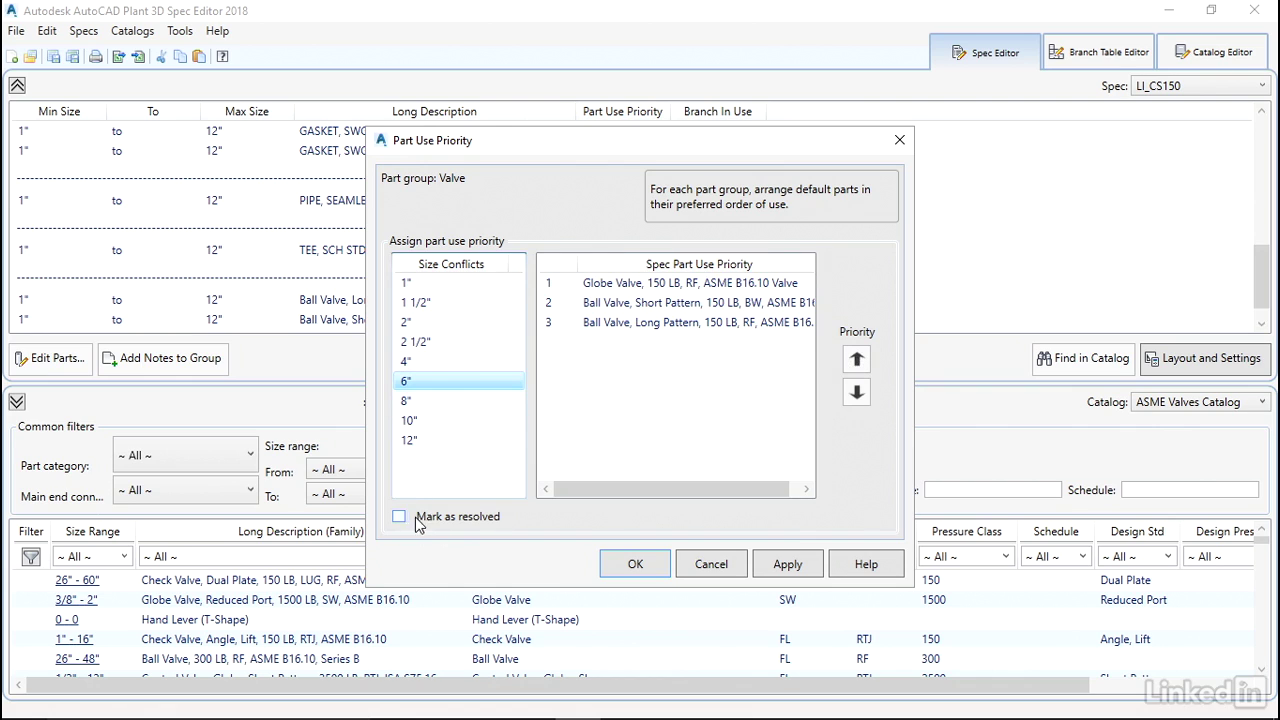
Put the long-pattern ball valve first for 6", 8", 10" and 12", resolve each, and confirm the valve priorities
left_click(617, 322)
left_click(856, 359)
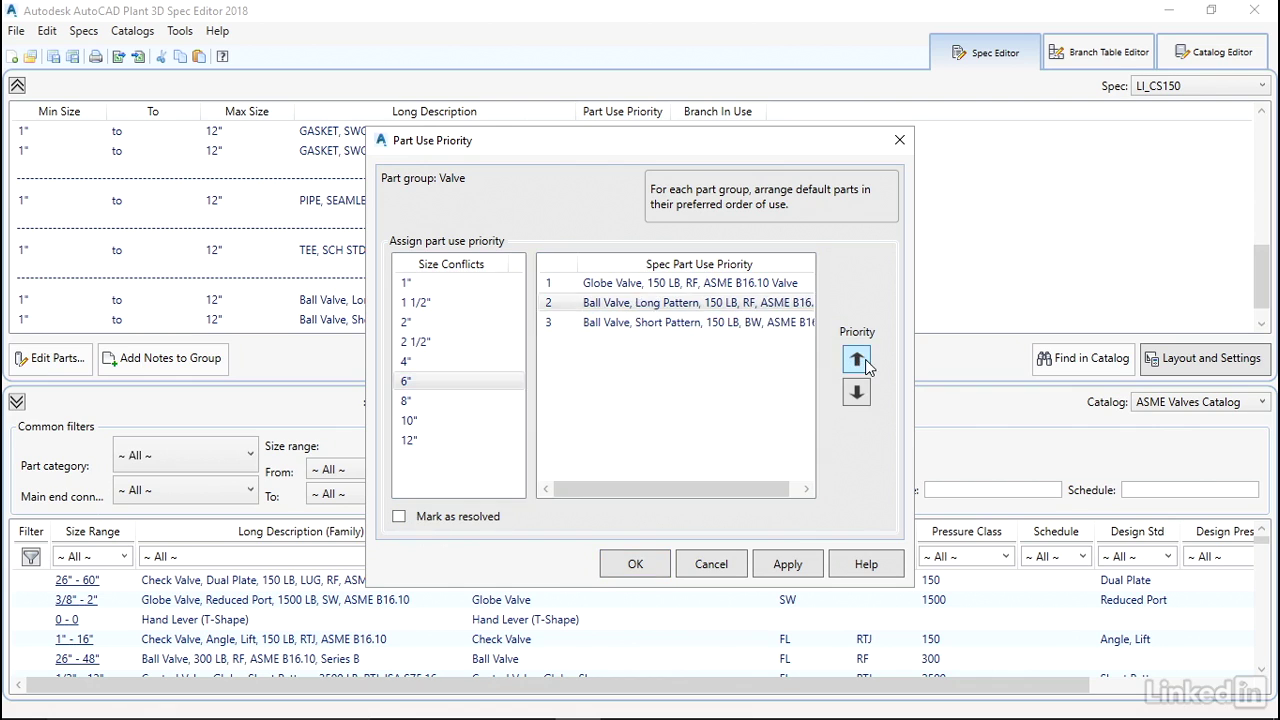
left_click(856, 359)
left_click(399, 516)
left_click(406, 400)
left_click(617, 322)
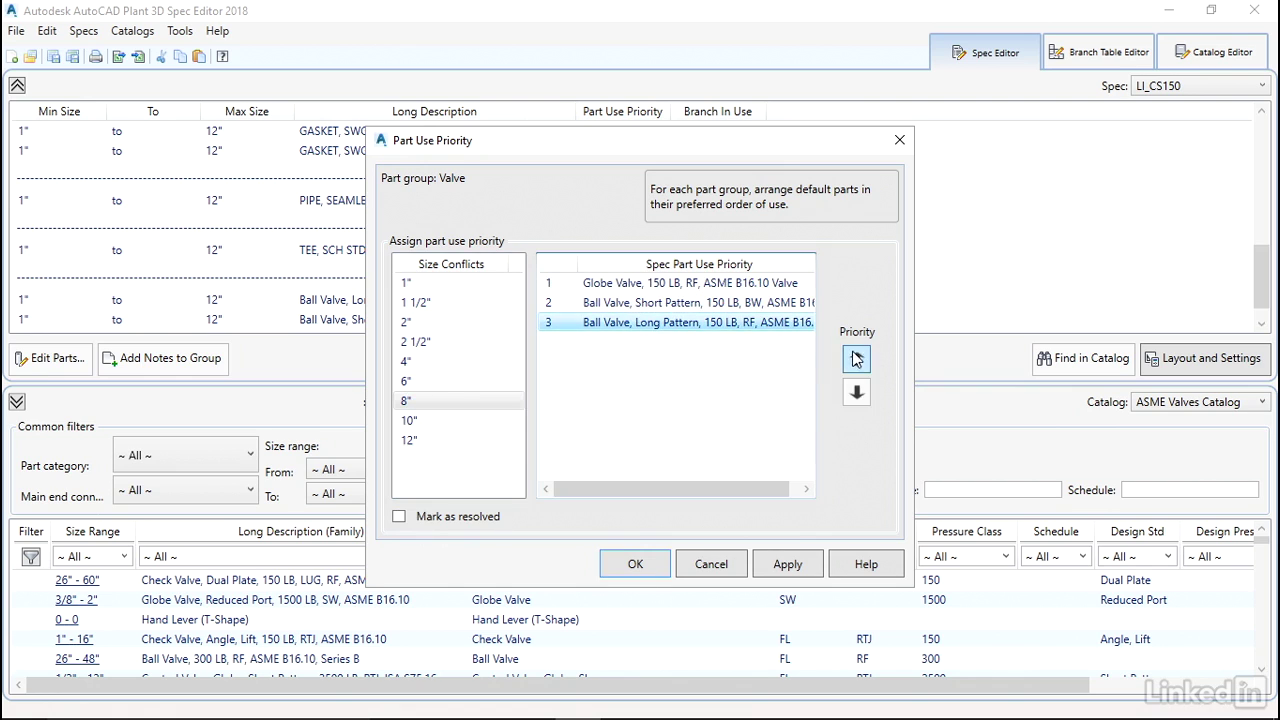
left_click(856, 359)
left_click(856, 359)
left_click(399, 516)
left_click(409, 420)
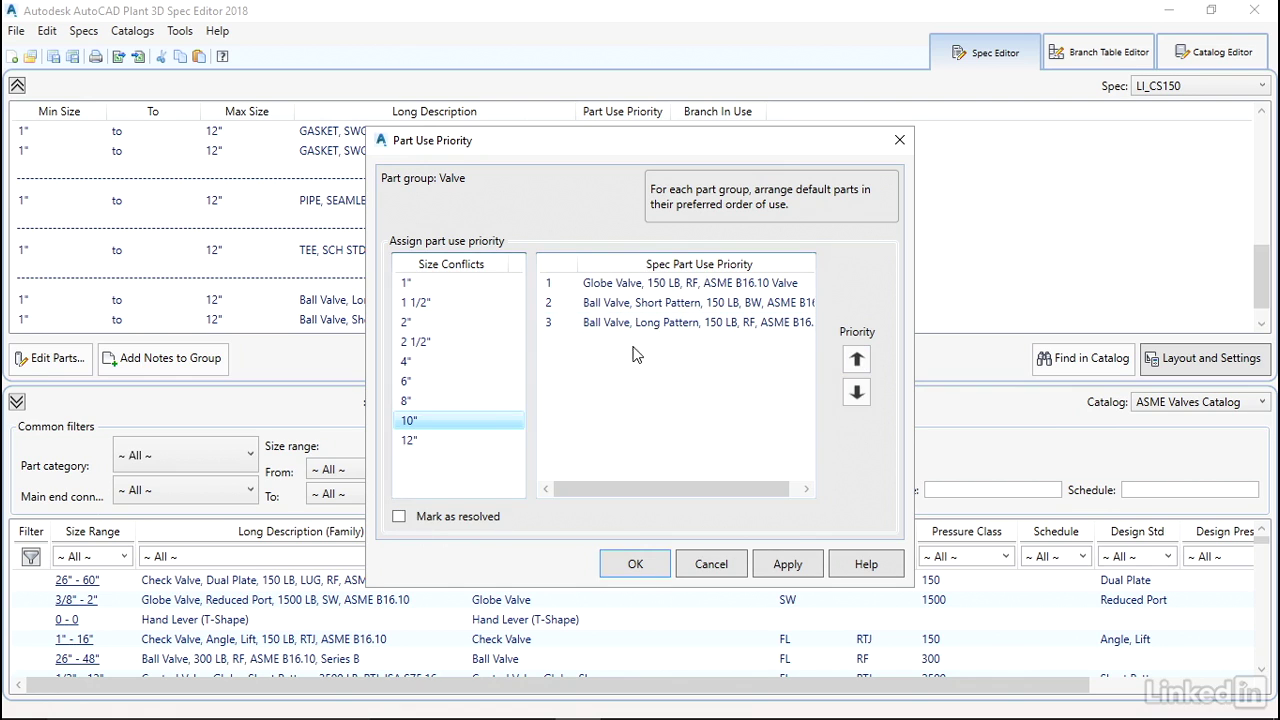
left_click(760, 322)
left_click(856, 359)
left_click(856, 359)
left_click(399, 516)
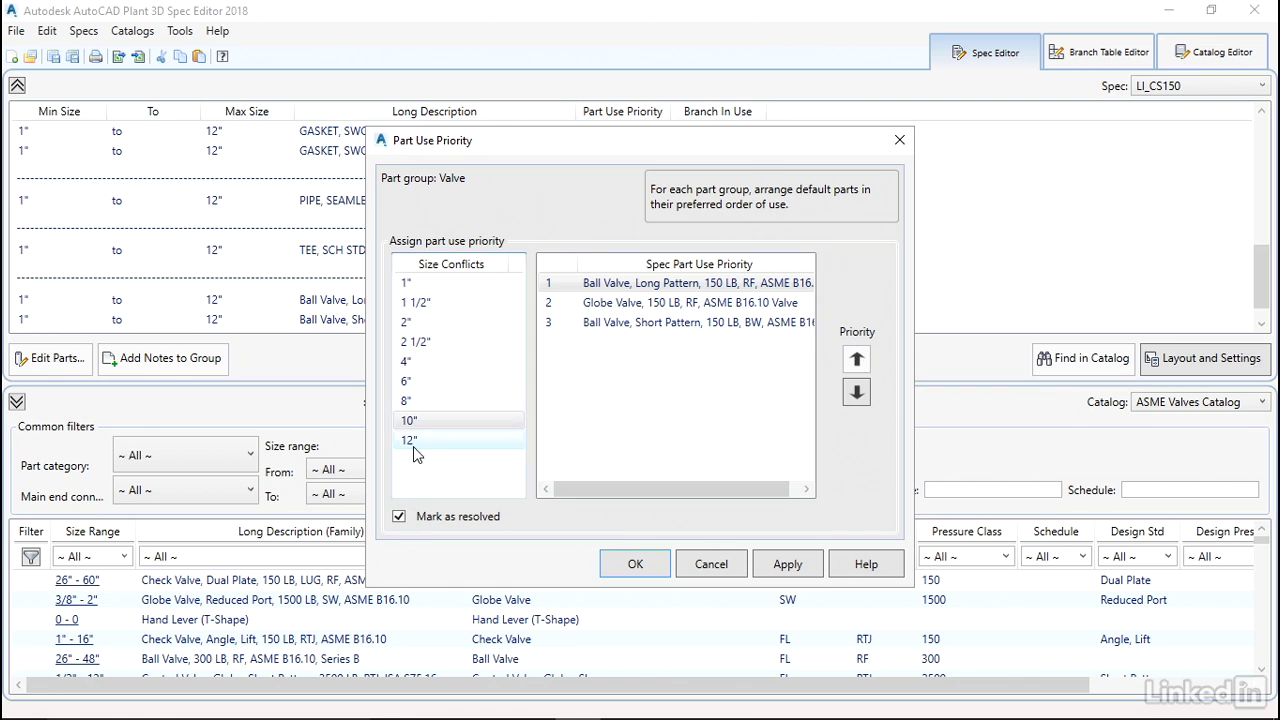
left_click(410, 440)
left_click(795, 322)
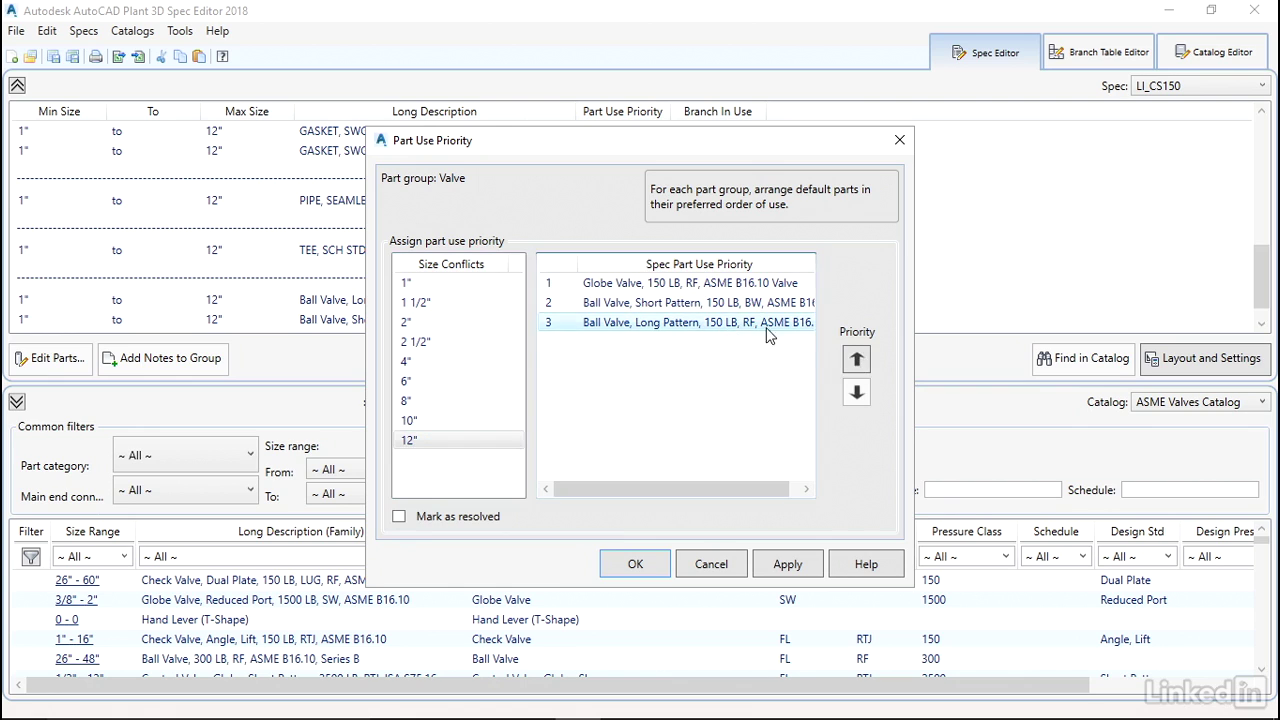
left_click(856, 360)
left_click(856, 360)
left_click(399, 516)
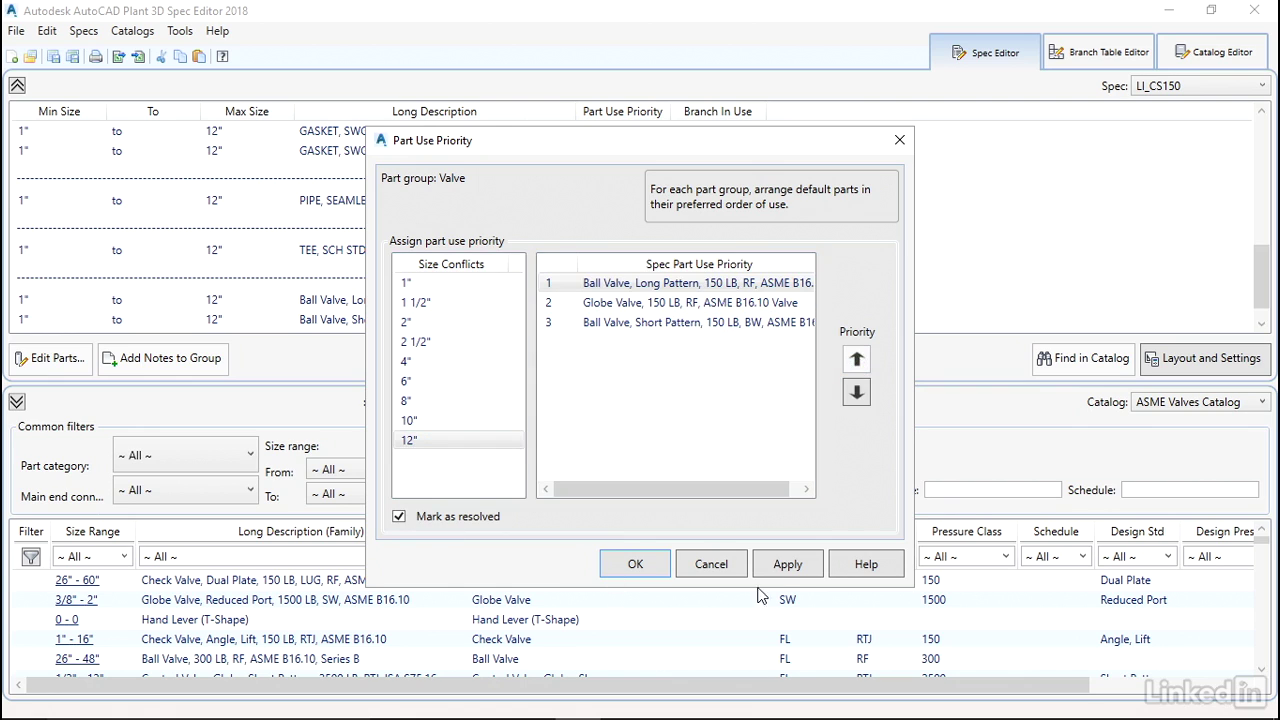
left_click(635, 564)
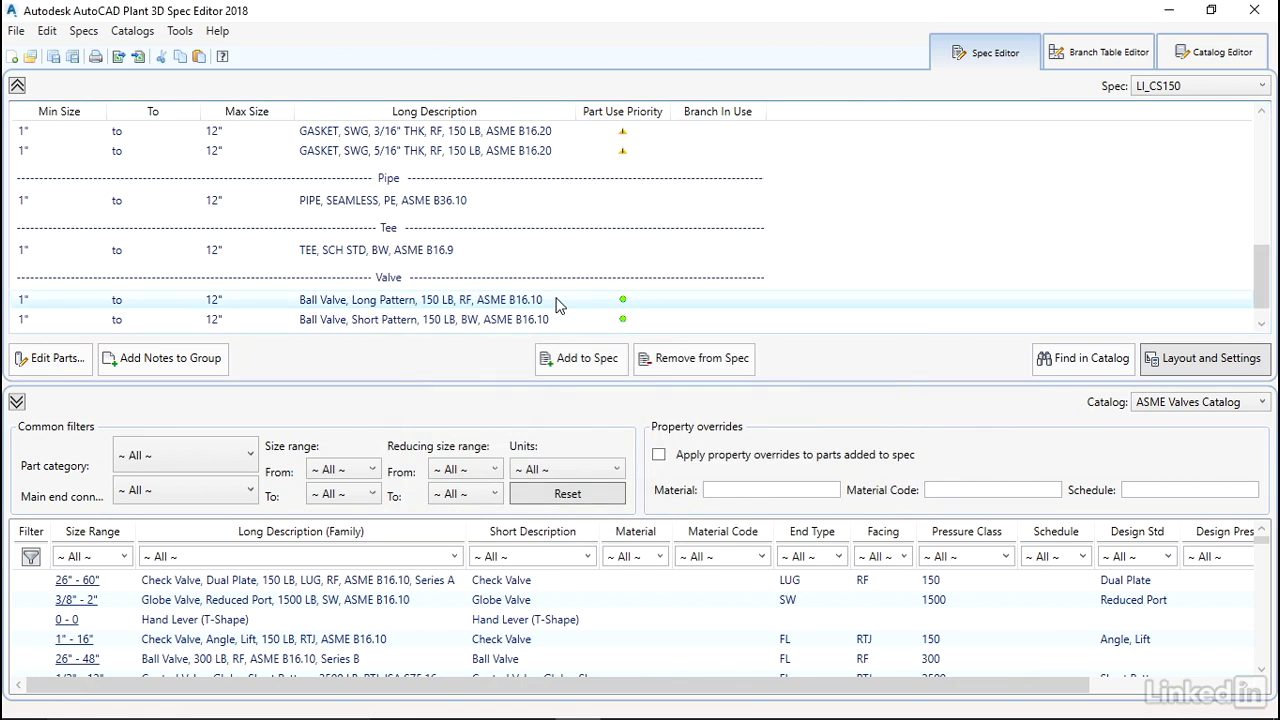